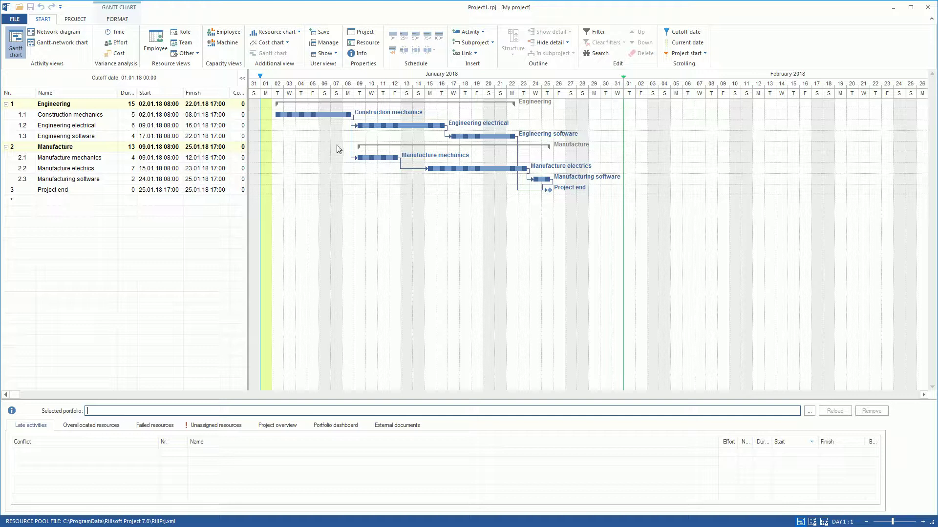
- Add a first employee to the resource pool, entering the person's first and last name
click(367, 43)
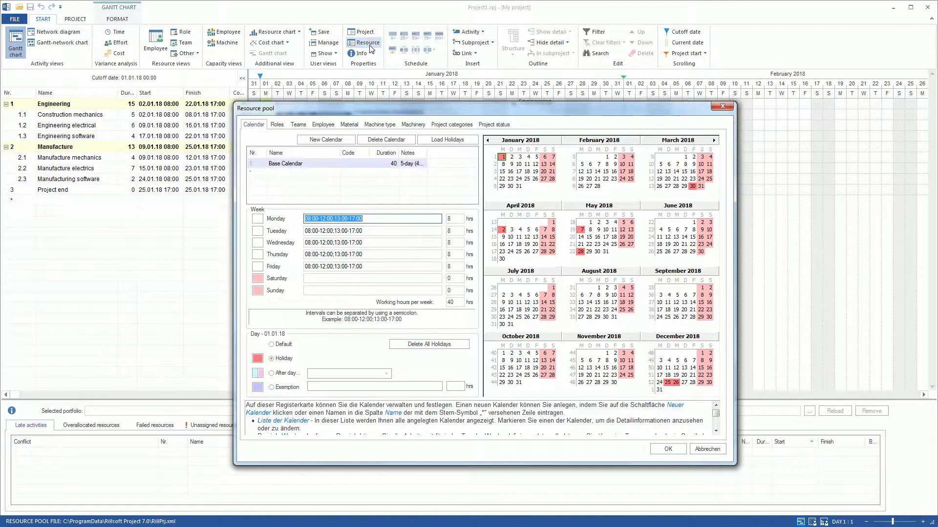
click(277, 125)
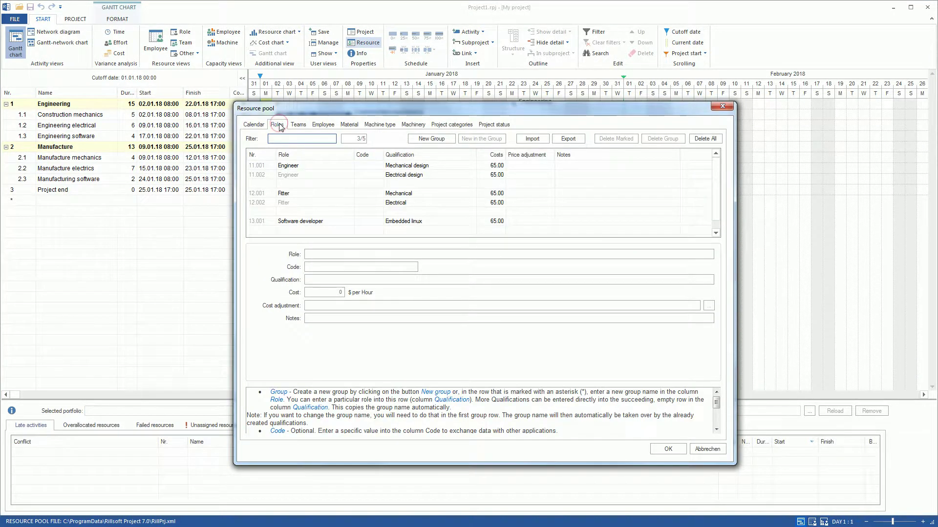
click(325, 125)
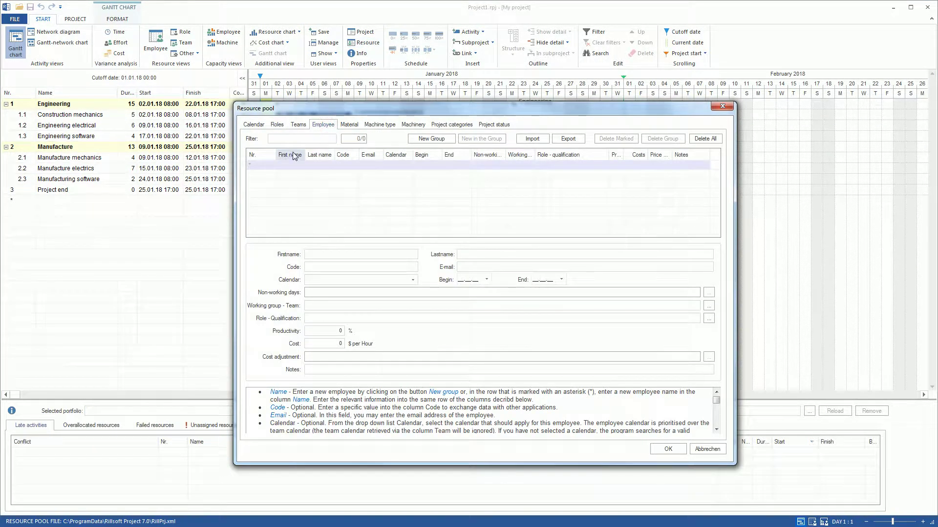
click(285, 164)
text(William)
key(Tab)
text(Elias)
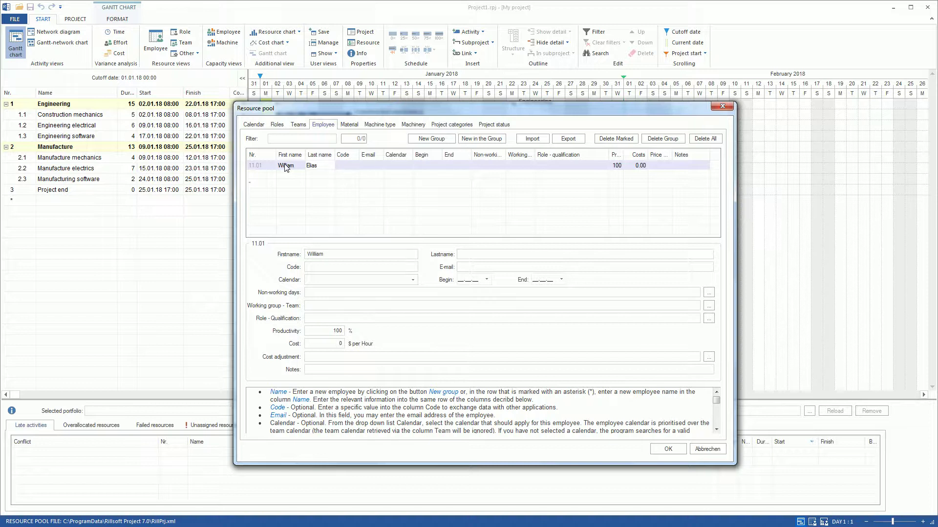
key(Tab)
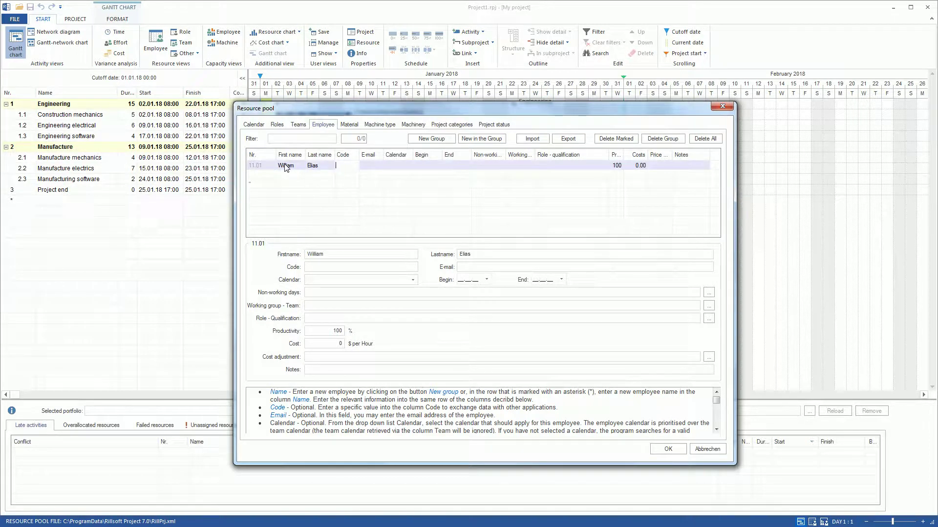
- Enter non-working days 02.01.18-05.01.18 and 08.01.18-12.01.18 for employee 11.01, both with type V
click(501, 166)
click(501, 166)
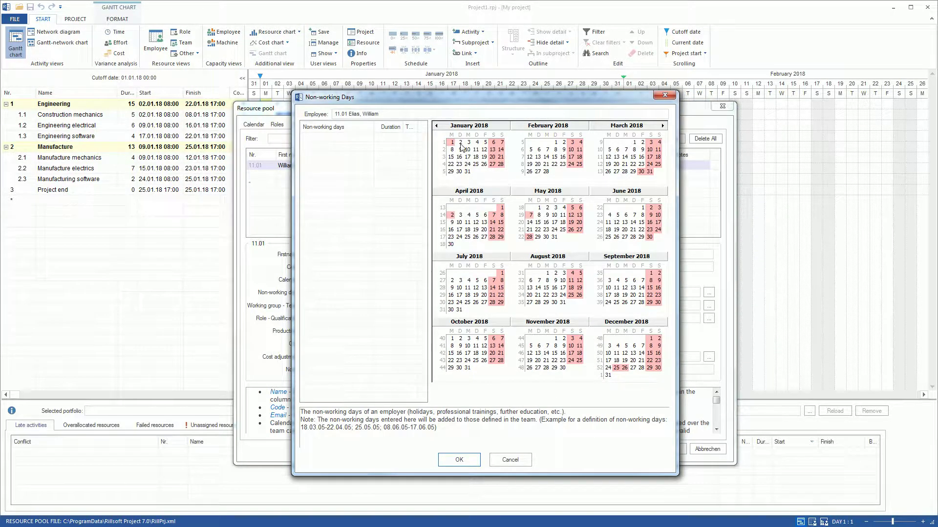
drag(461, 145, 484, 150)
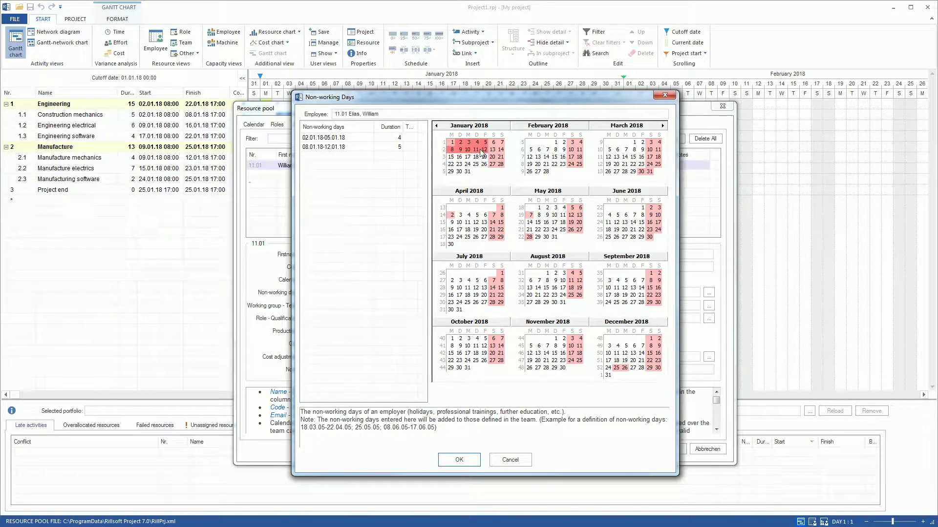
click(414, 138)
text(V)
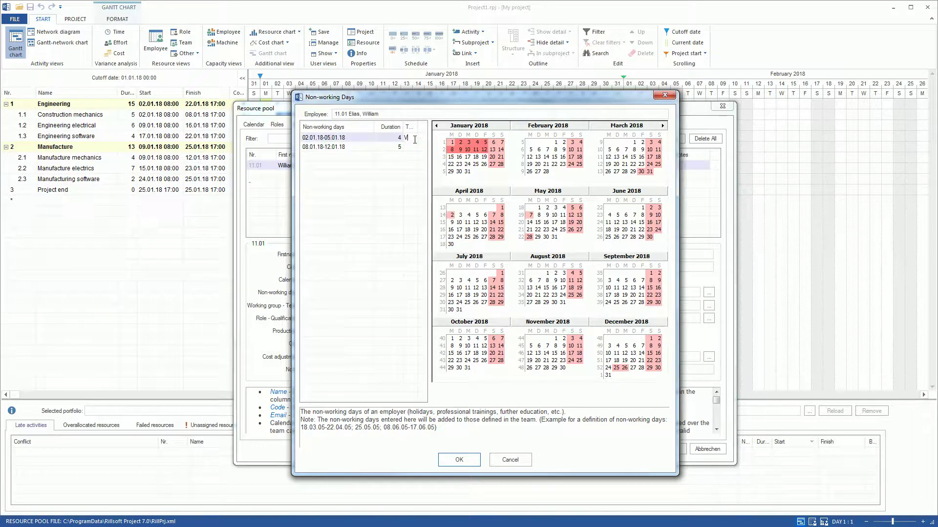
key(Down)
text(V)
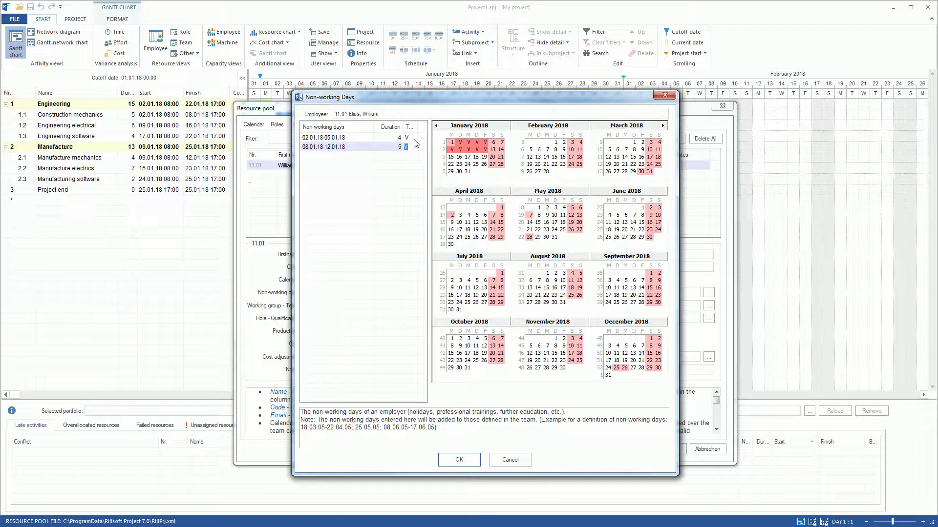
click(454, 459)
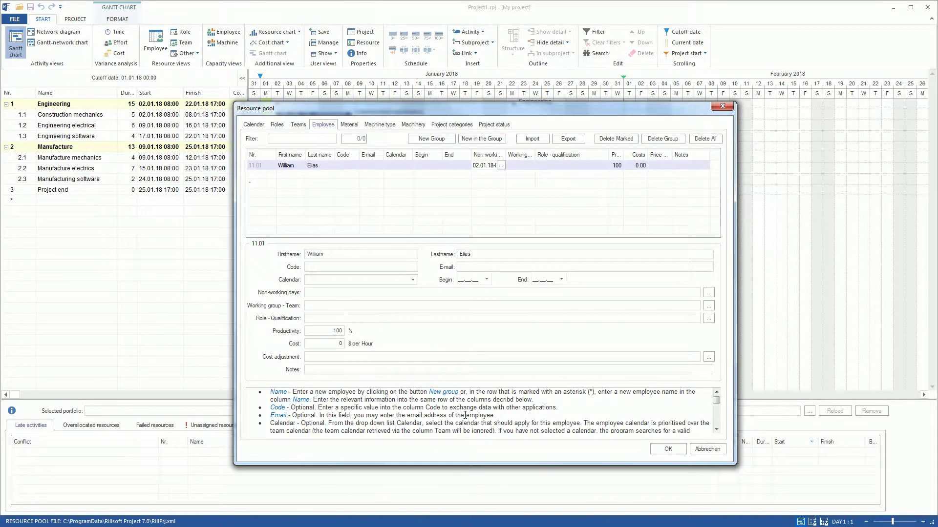
- Assign the role 11.001 Engineer - Mechanical design to employee 11.01
click(570, 167)
click(603, 166)
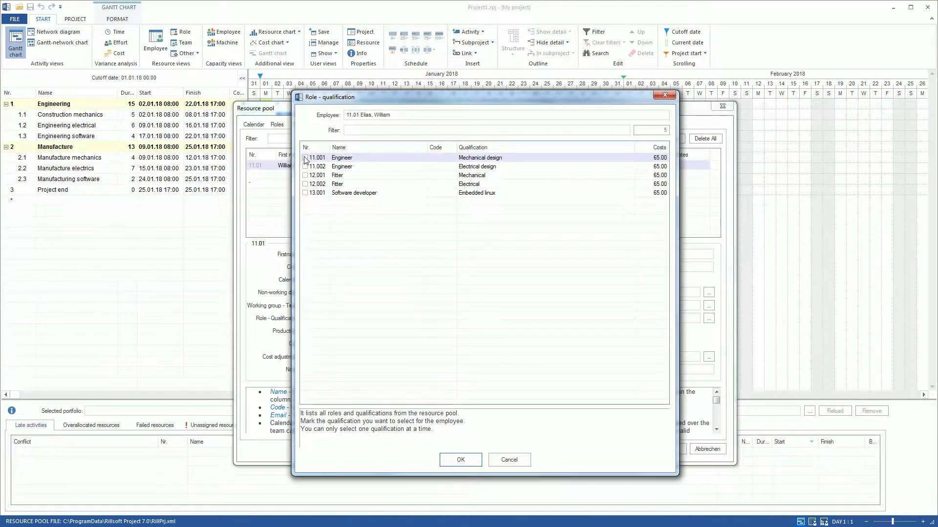
click(304, 158)
click(459, 459)
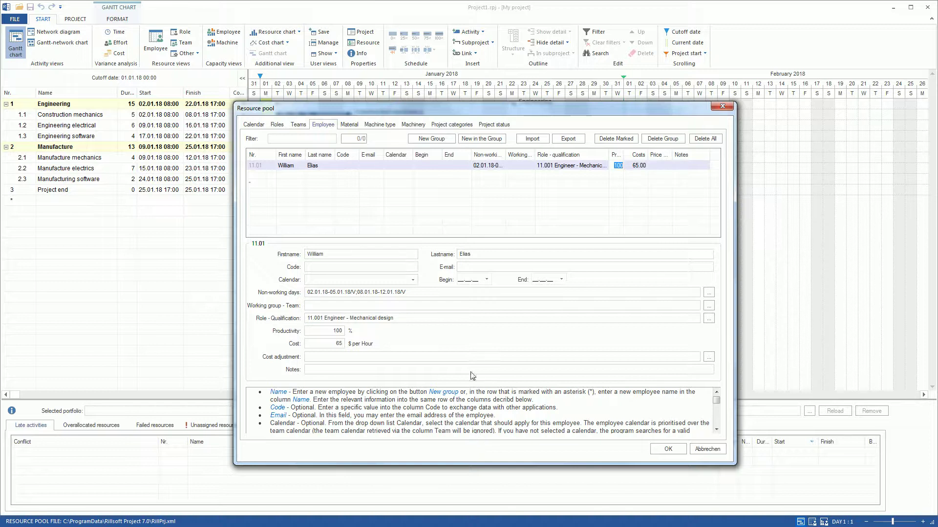
- Import further employees into the resource pool from the file emploee.txt
click(530, 140)
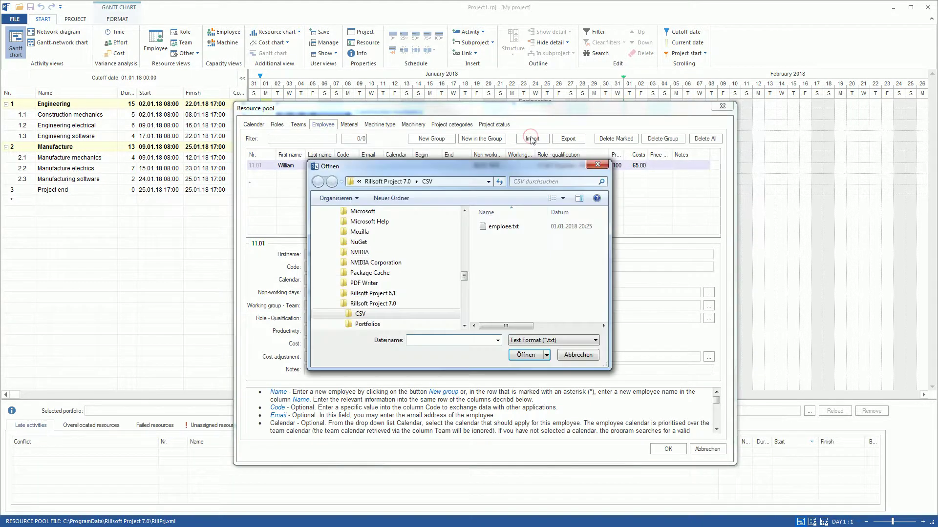
click(502, 227)
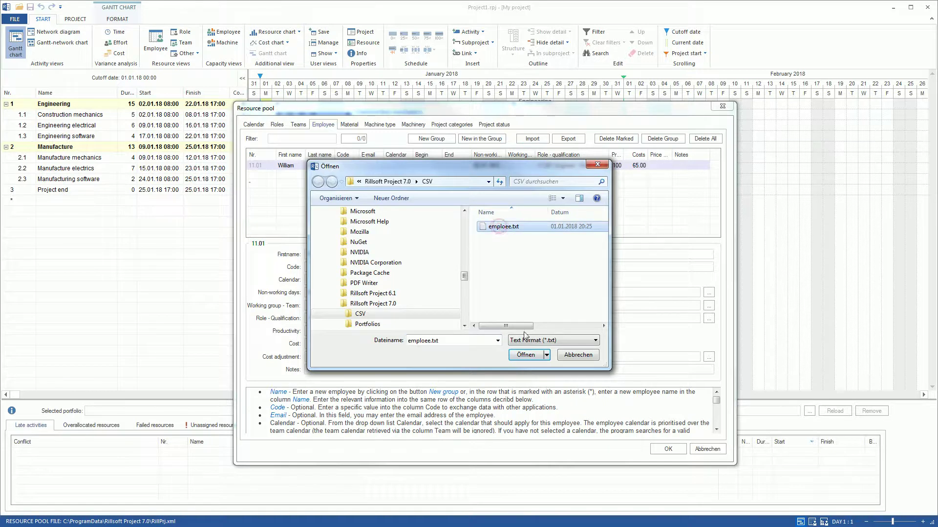
click(525, 355)
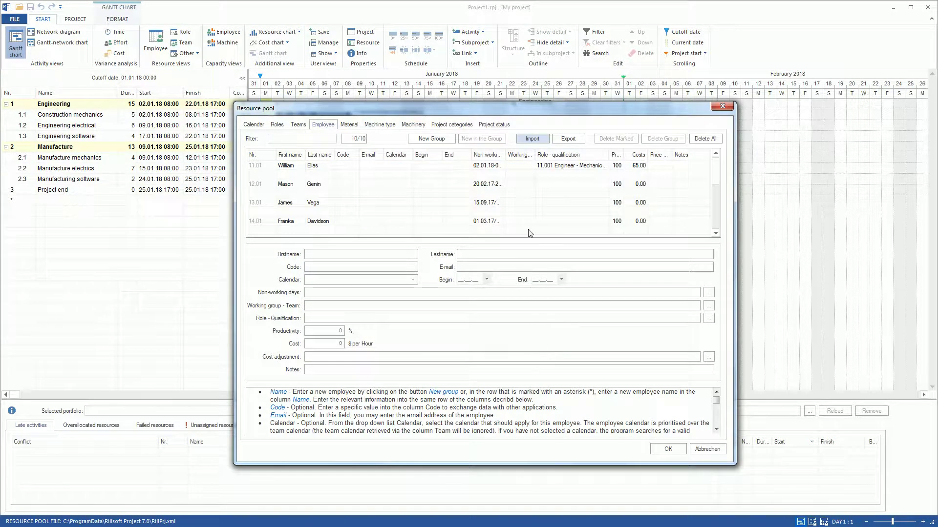
- Assign role 11.001 to employees 12.01 and 15.01, and role 11.002 to employees 13.01 and 14.01
click(540, 184)
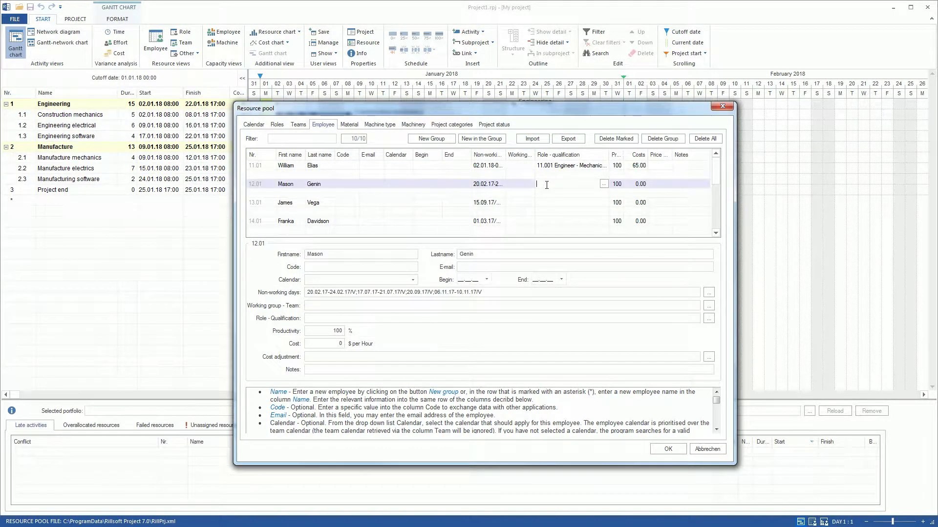
text(11.001)
key(Return)
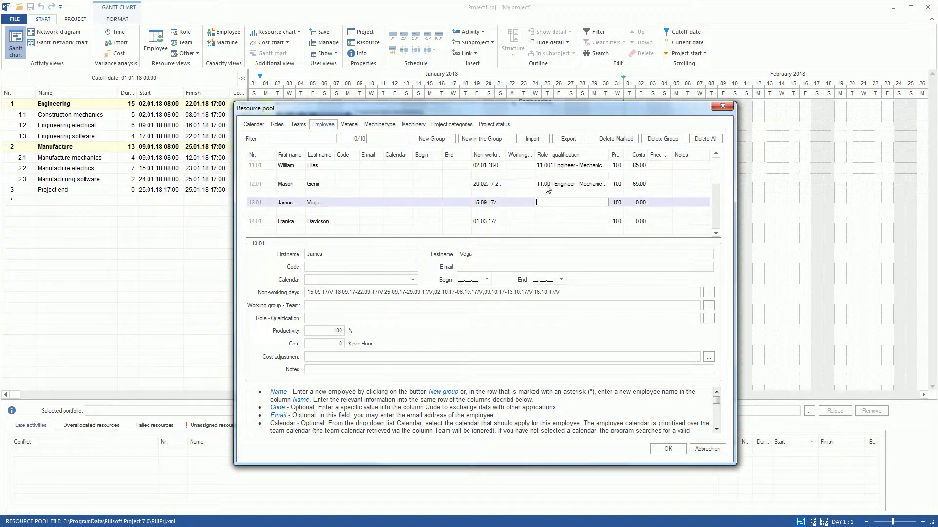
text(11.002)
key(Return)
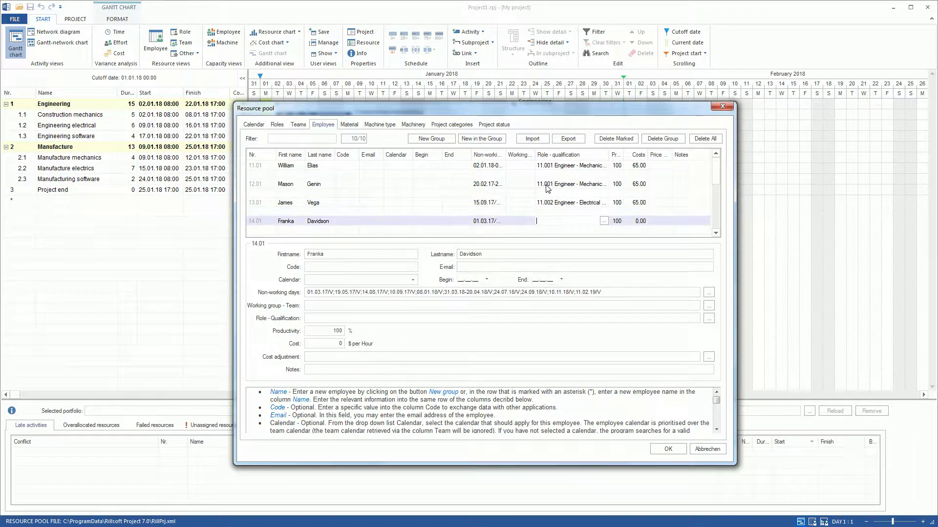
text(11.002)
key(Return)
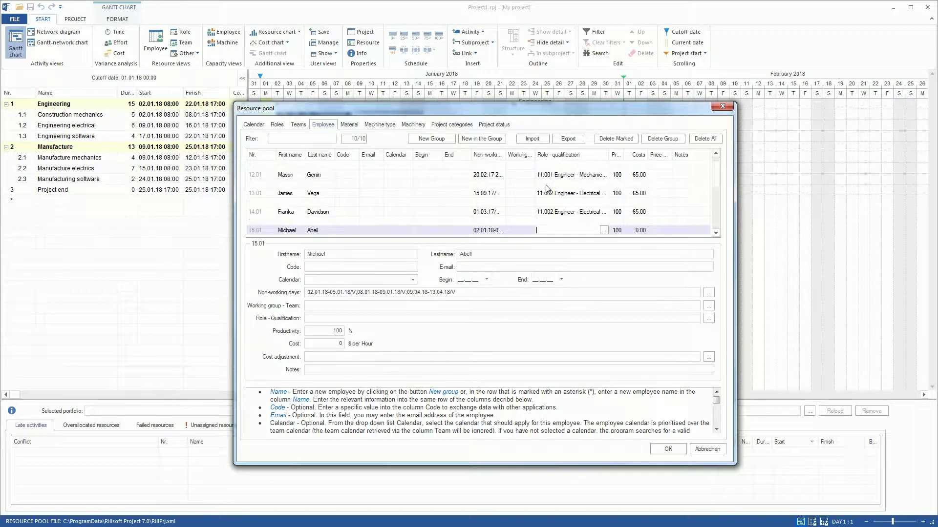
key(Return)
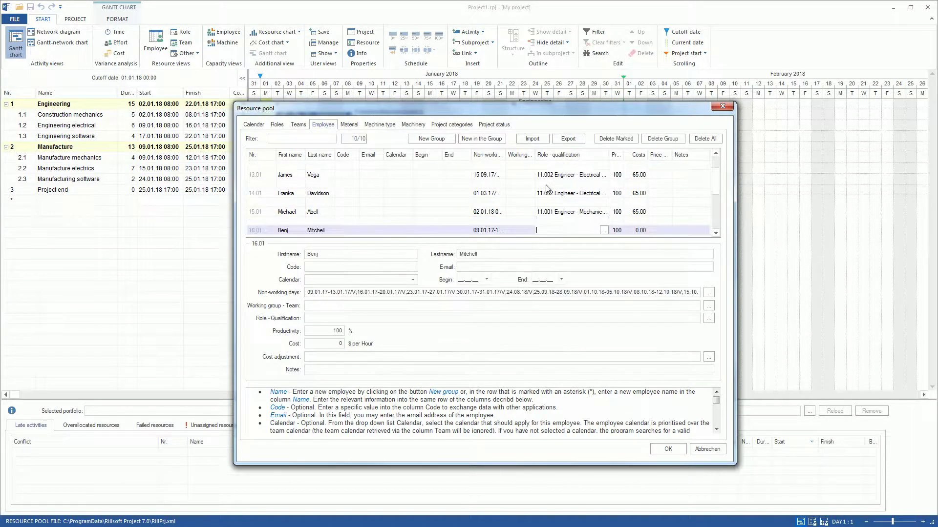
- Assign role 12.001 to employee 16.01, and both roles 12.001 and 12.002 to employee 17.01
text(12.001)
key(Return)
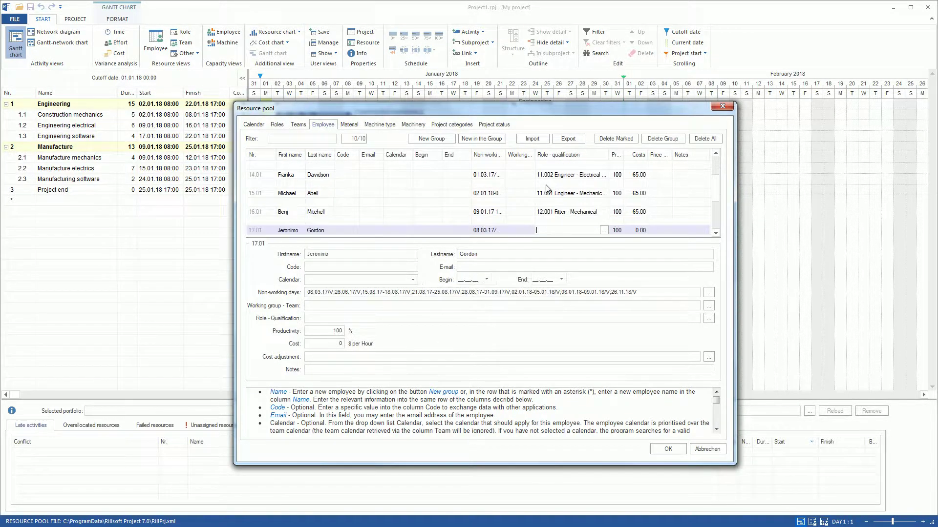
text(12.001)
key(Return)
text(12.002)
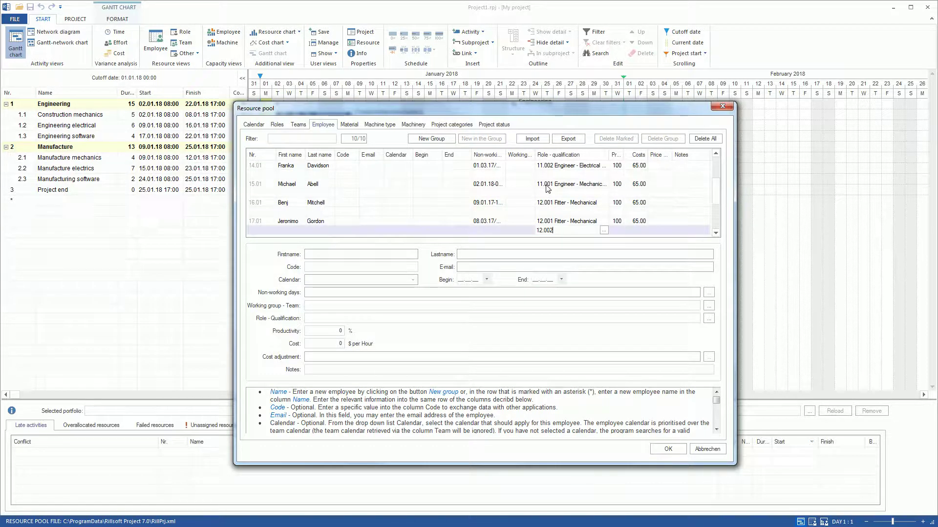
key(Return)
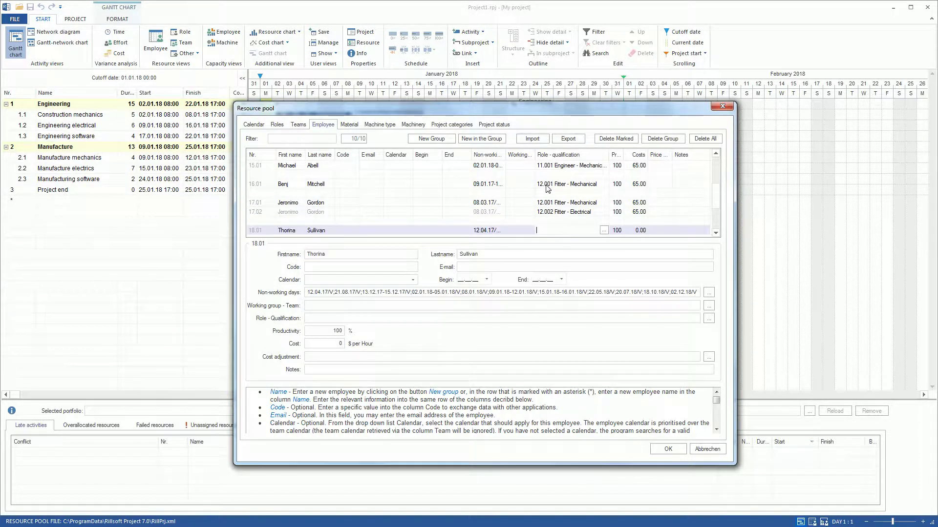
- Assign role 12.002 to employee 18.01 and role 13.001 to employees 19.01 and 20.01, and accept the resource pool changes
text(12.002)
key(Return)
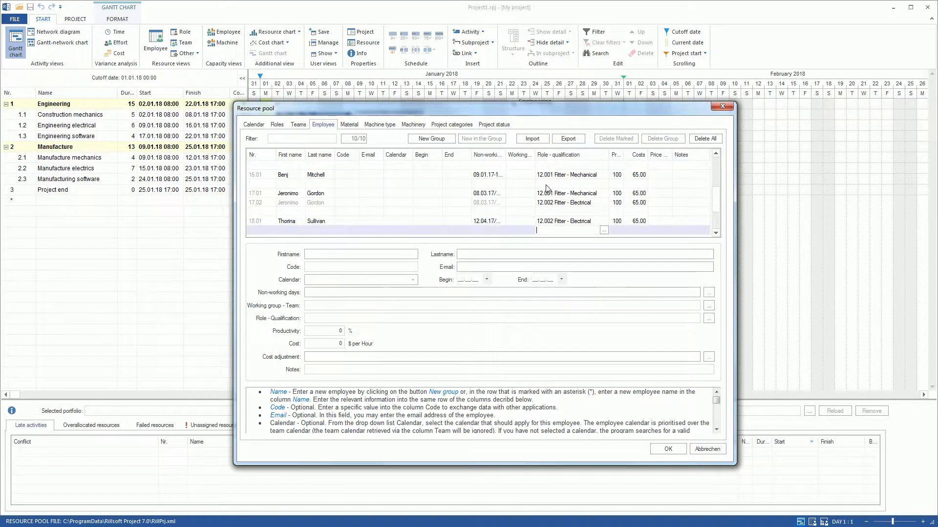
text(13.001)
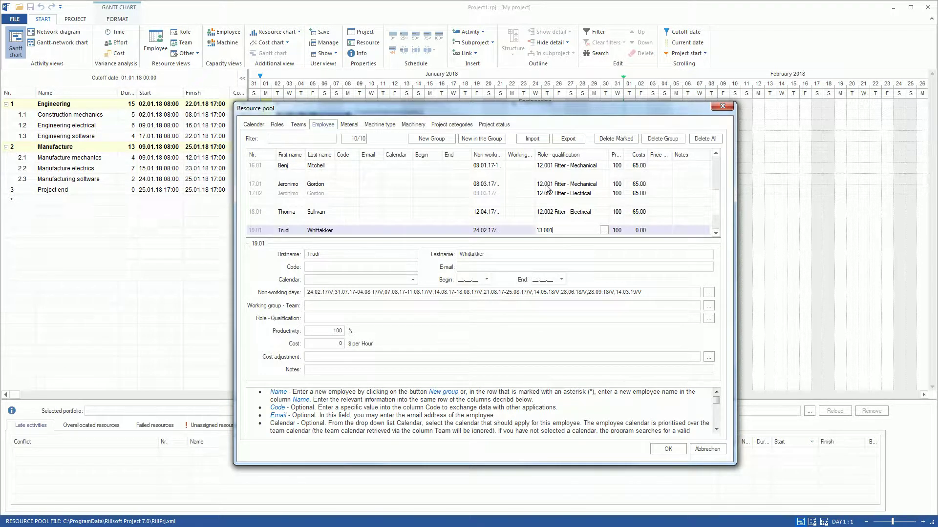
key(Return)
text(13.001)
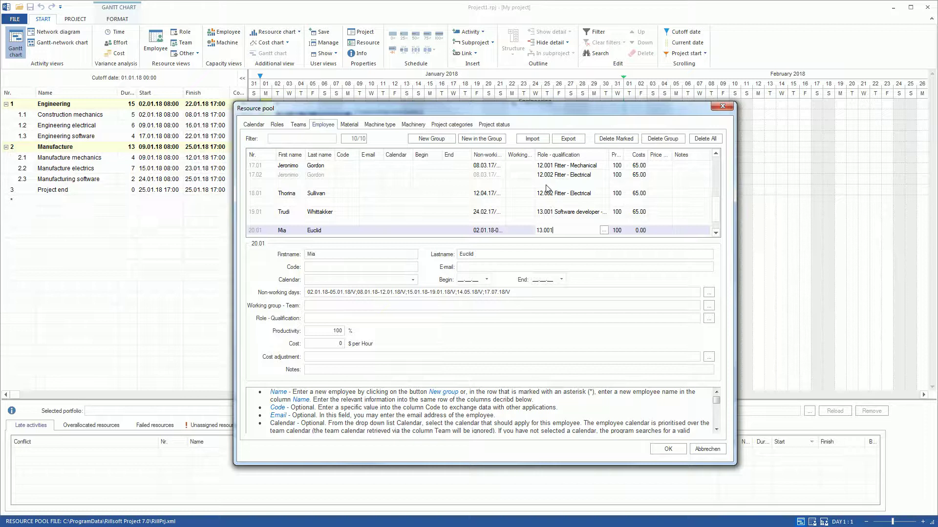
key(Return)
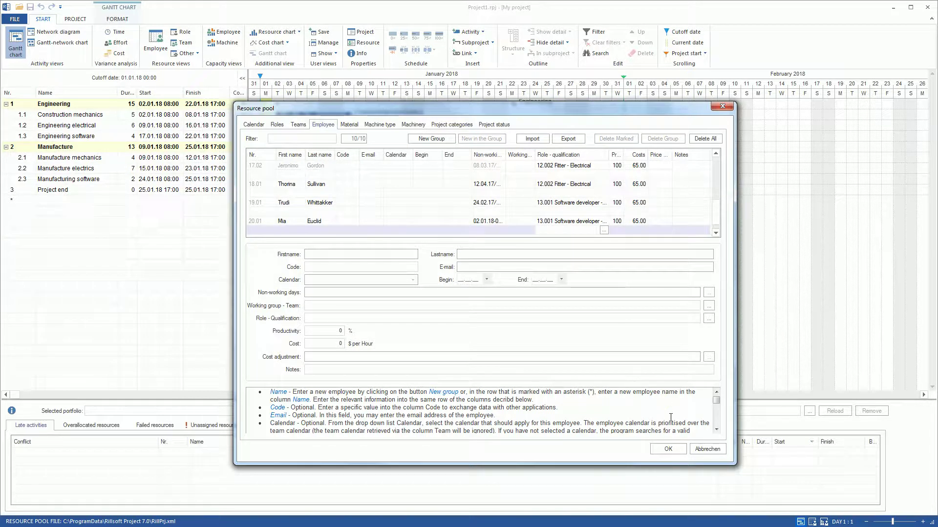
click(668, 449)
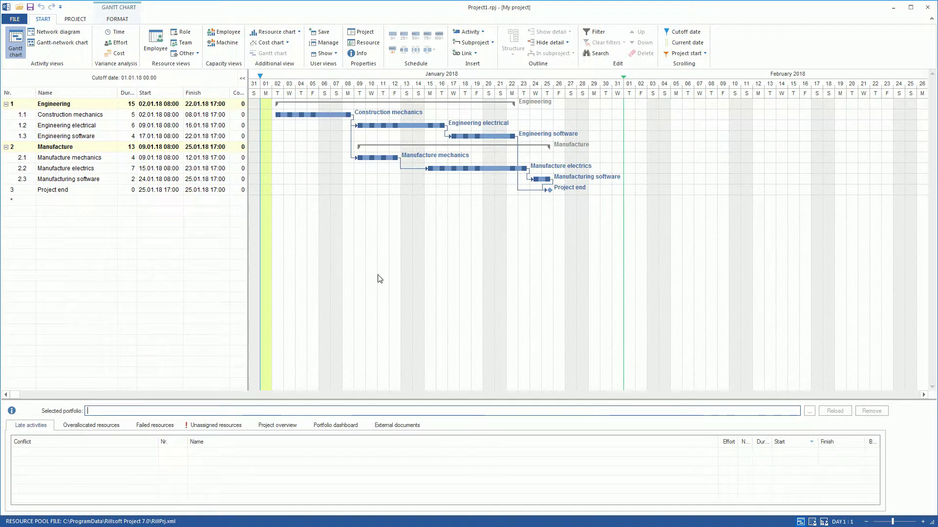
- Switch to the employee capacity planning view and show the activities in it
click(227, 33)
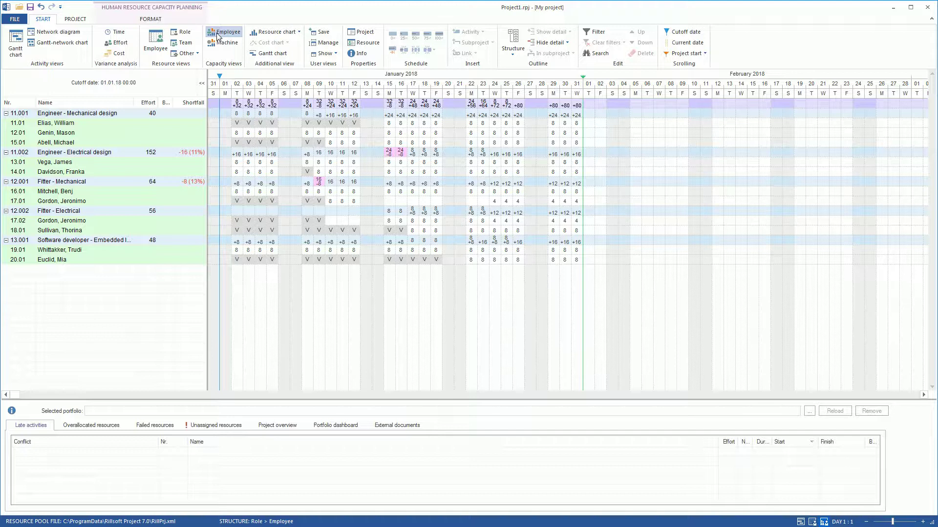
click(151, 20)
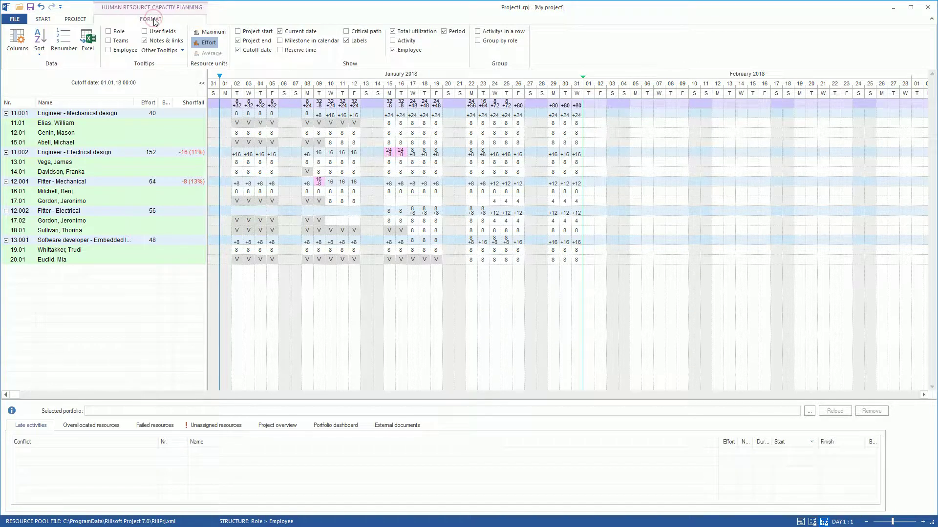
click(398, 42)
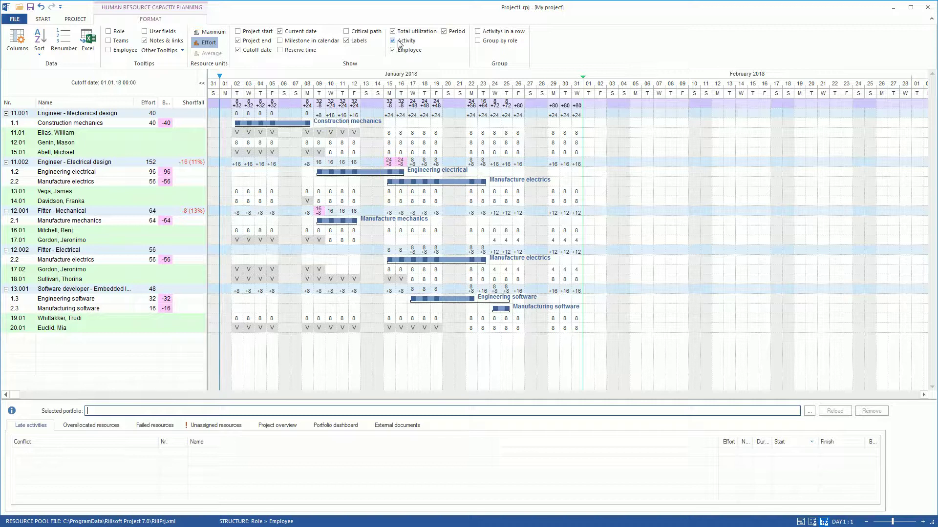
- Show the resource chart below the capacity plan and examine it for Engineer - Electrical design and Fitter - Mechanical
click(49, 20)
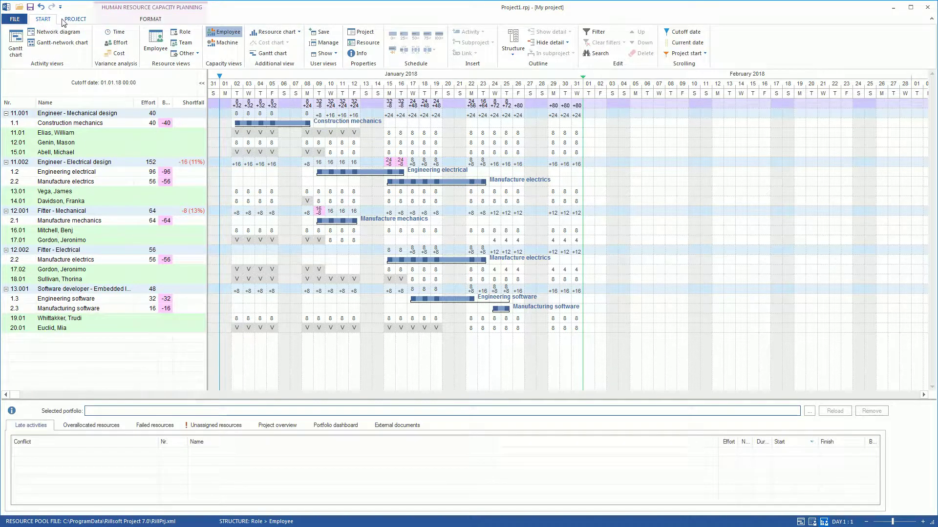
click(264, 33)
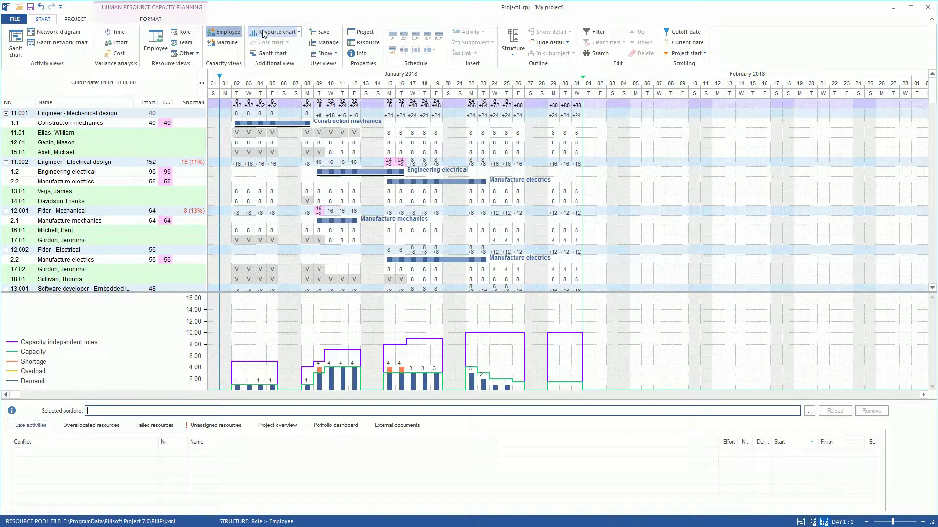
click(105, 164)
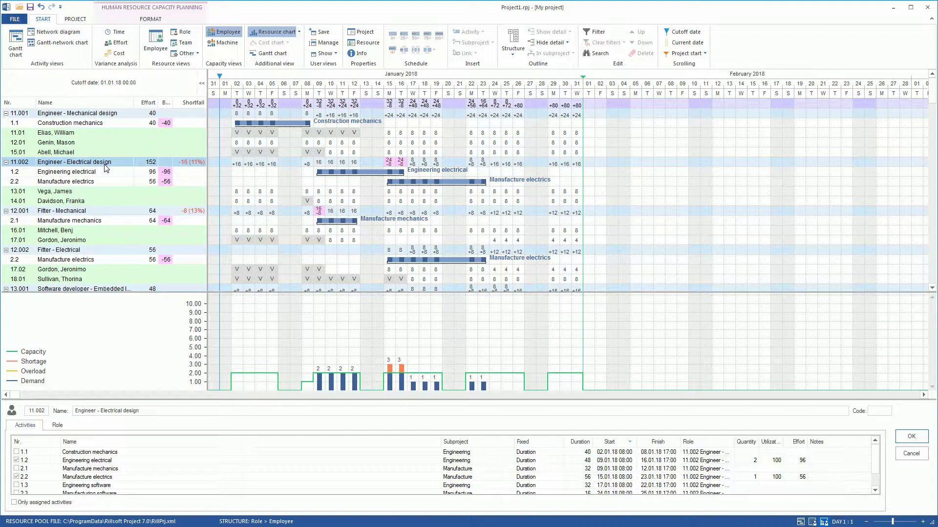
click(94, 213)
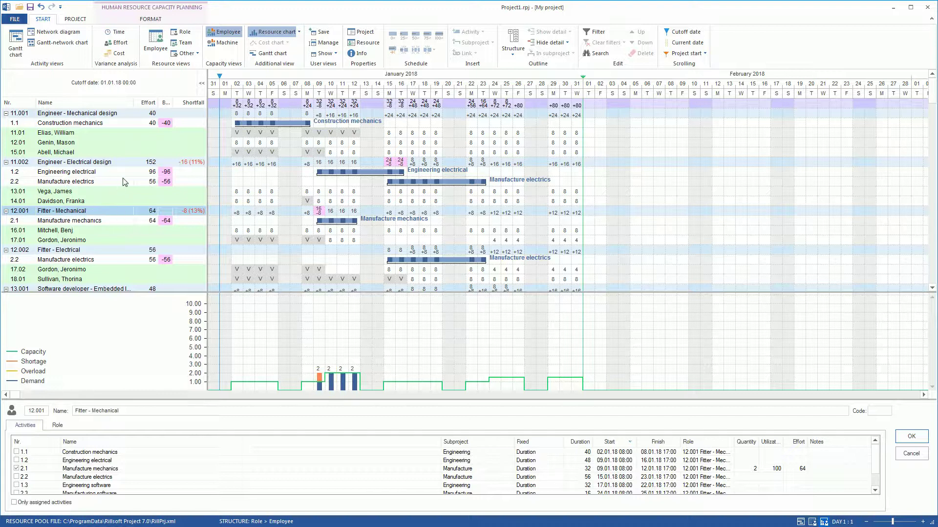
- Show the Gantt chart below the capacity plan and set the properties pane to Auto Hide
click(264, 54)
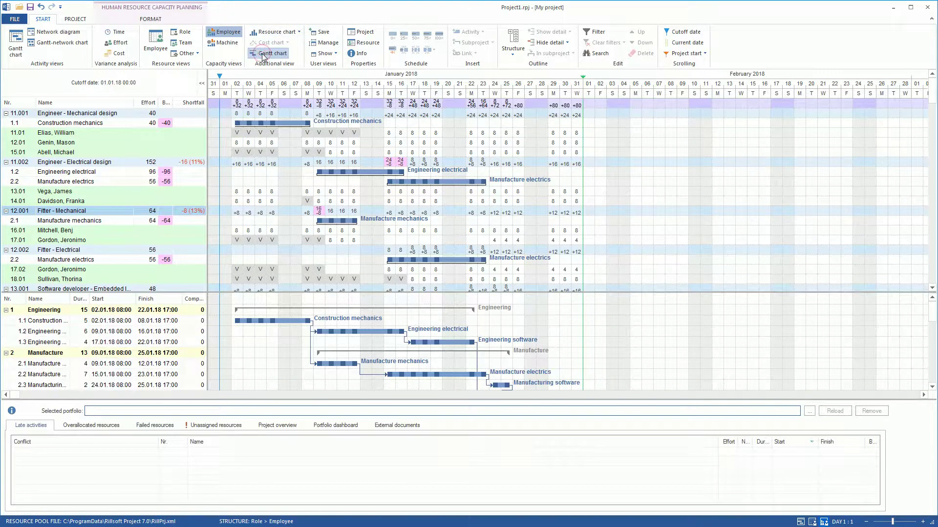
right_click(23, 412)
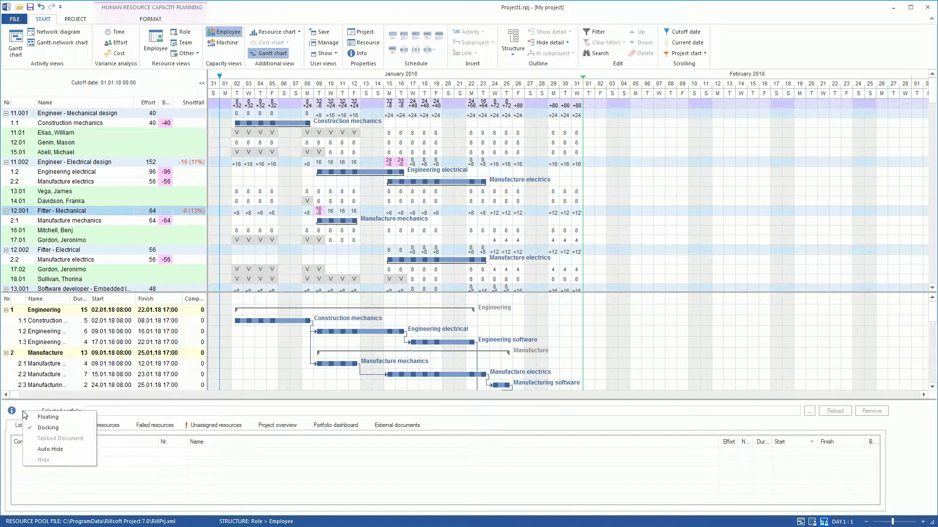
click(43, 449)
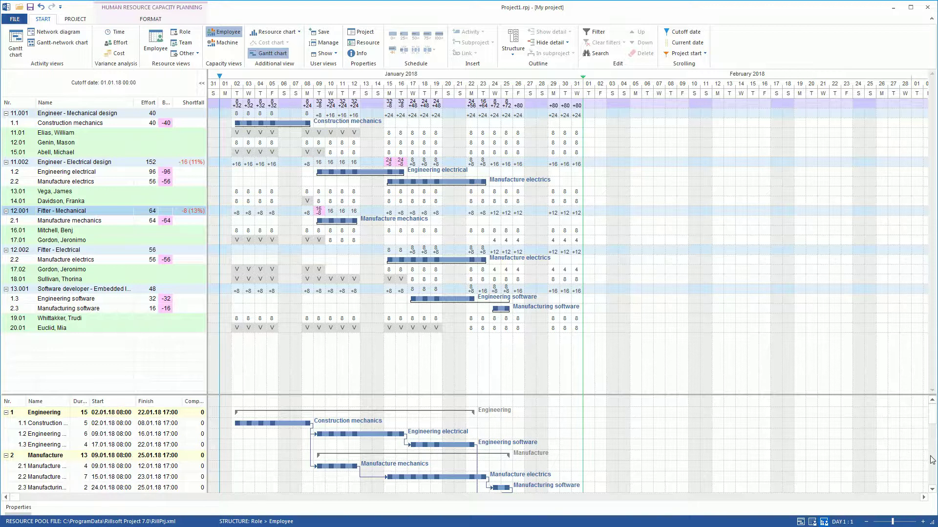
- Change the activity links so that Manufacture electrics leads to Project end and Engineering software leads to Manufacturing software
scroll(932, 459, down, 1)
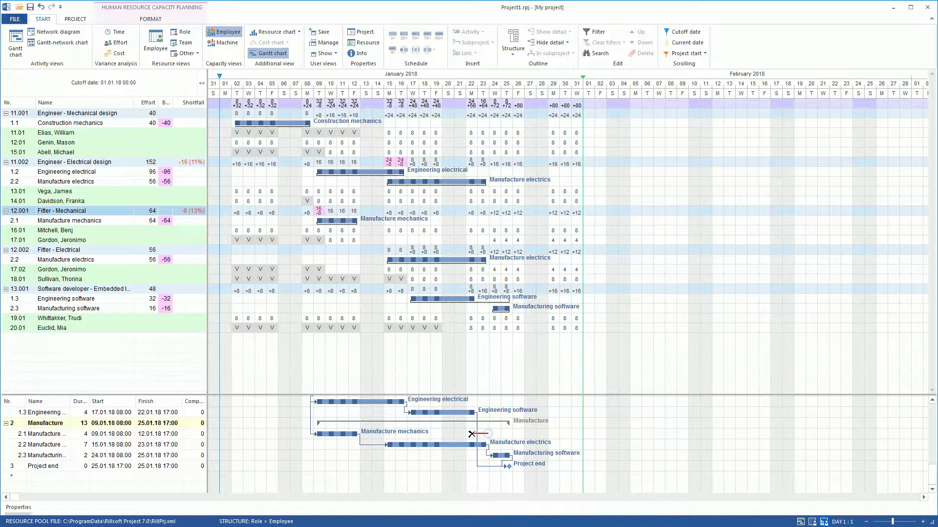
mouse_move(494, 446)
mouse_down()
mouse_move(478, 457)
mouse_move(506, 466)
mouse_up()
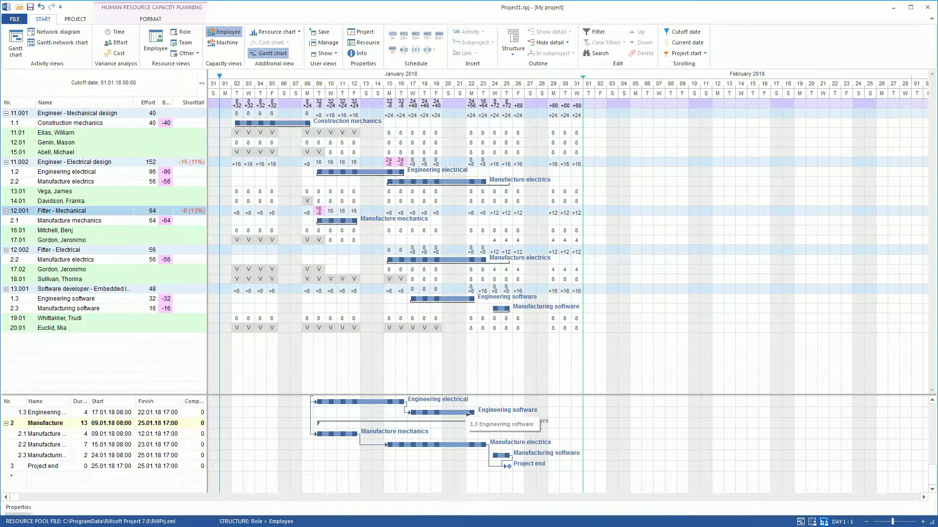
drag(463, 416, 502, 455)
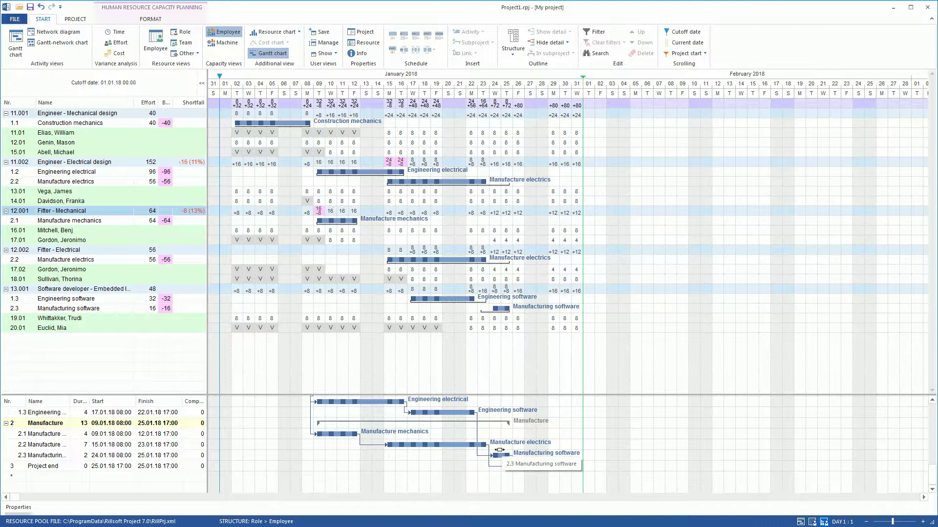
- Move activity Manufacture electrics to start on 17.01.18 and Manufacture mechanics to start on 10.01.18
drag(463, 179, 491, 179)
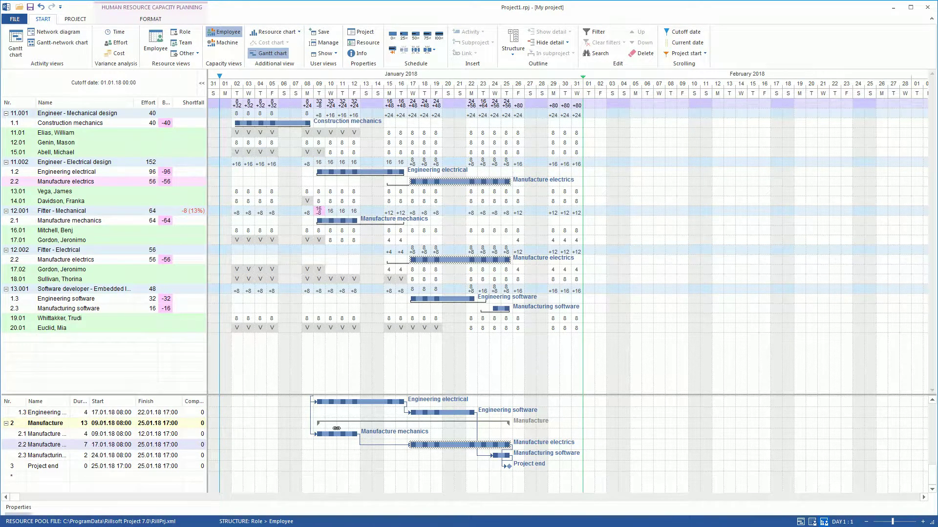
drag(336, 430, 376, 429)
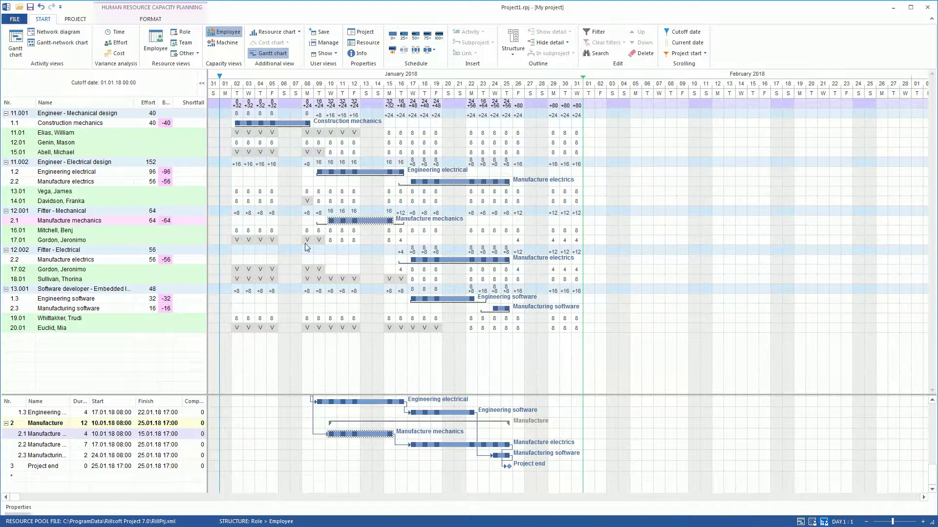
- Hide the additional Gantt chart and turn off Auto Hide so the properties pane is docked again
click(250, 57)
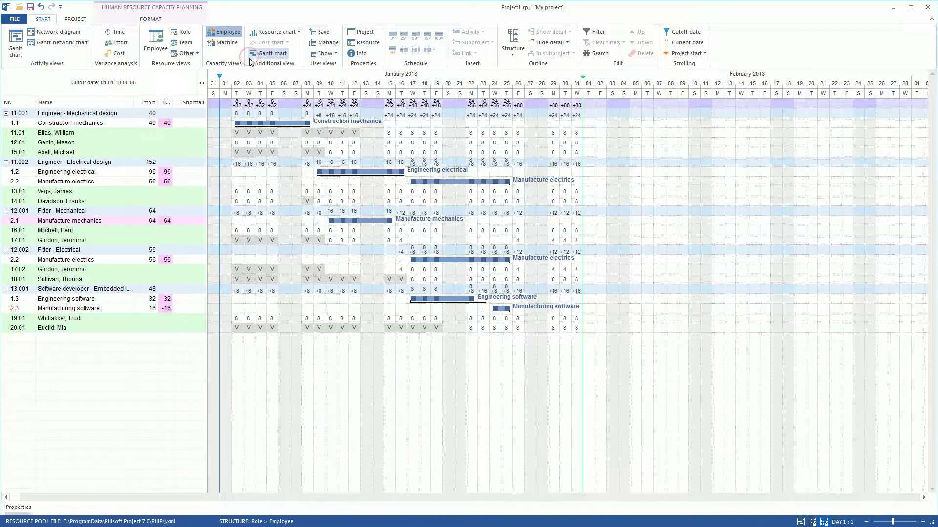
click(29, 507)
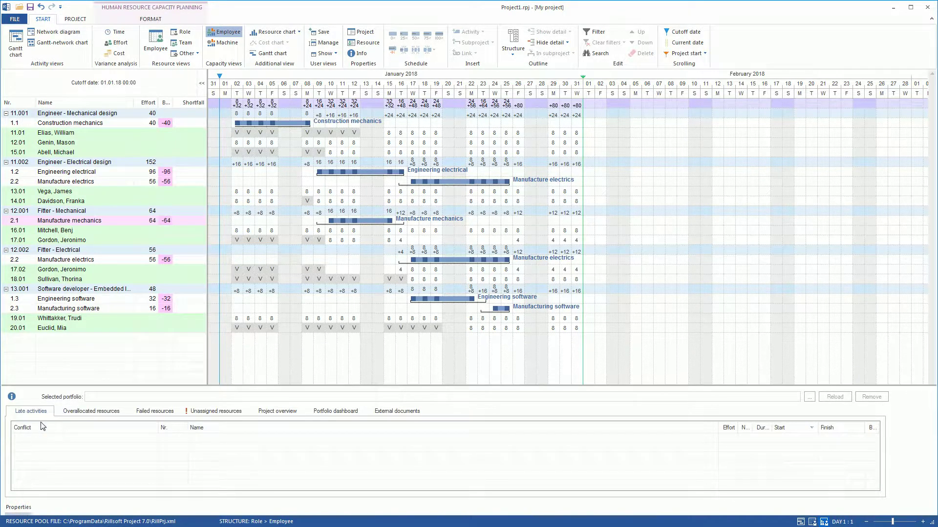
click(32, 393)
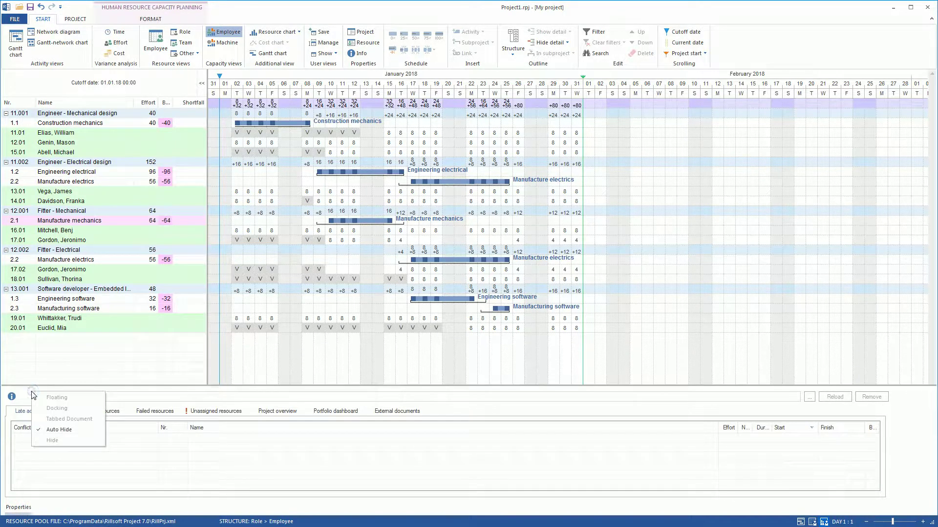
click(49, 431)
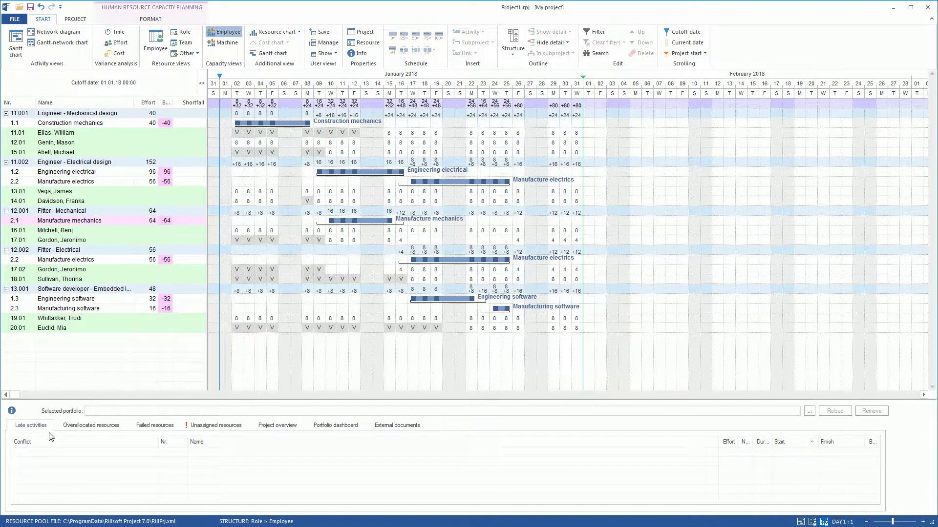
- Assign employee 12.01 to activity 1.1 Construction mechanics and accept the assignment
click(255, 123)
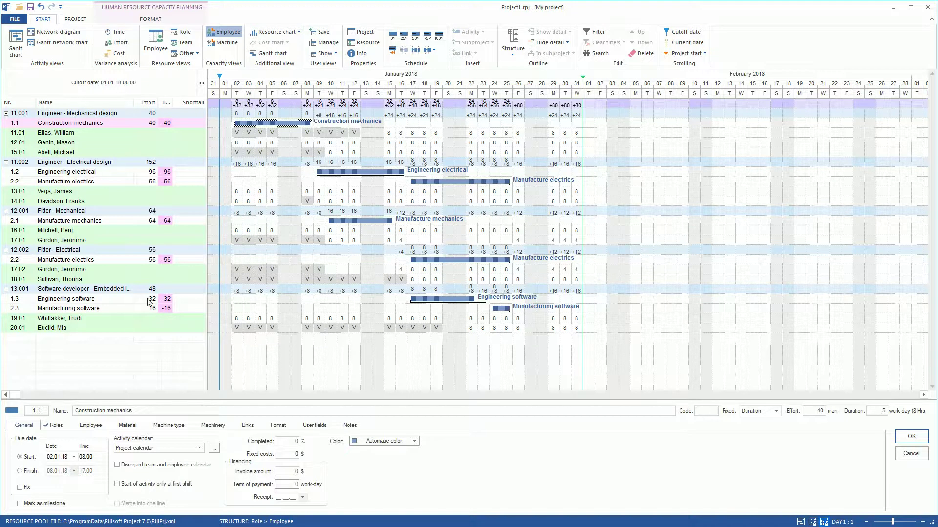
click(91, 427)
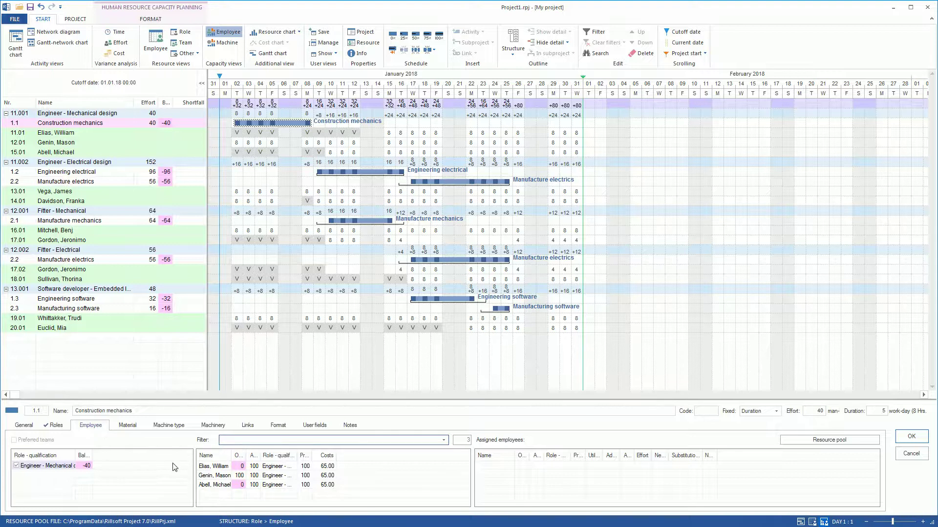
double_click(207, 478)
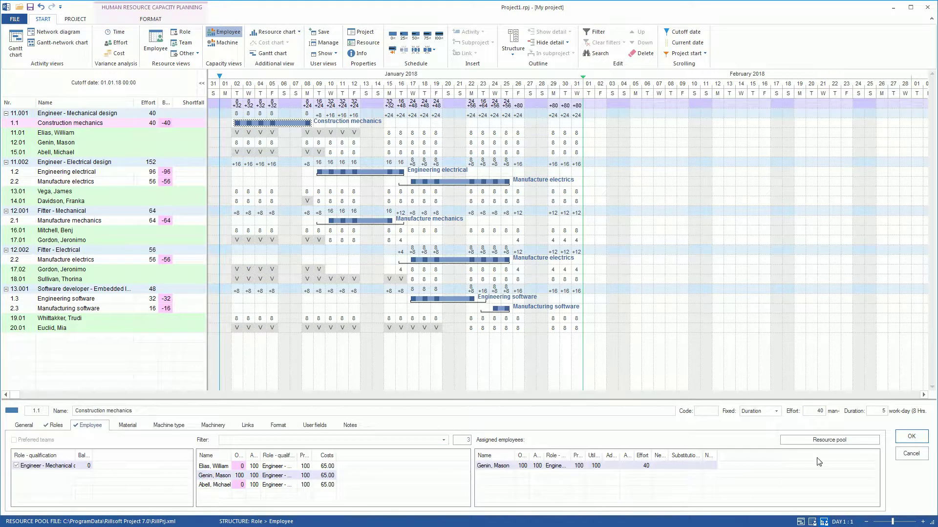
click(907, 438)
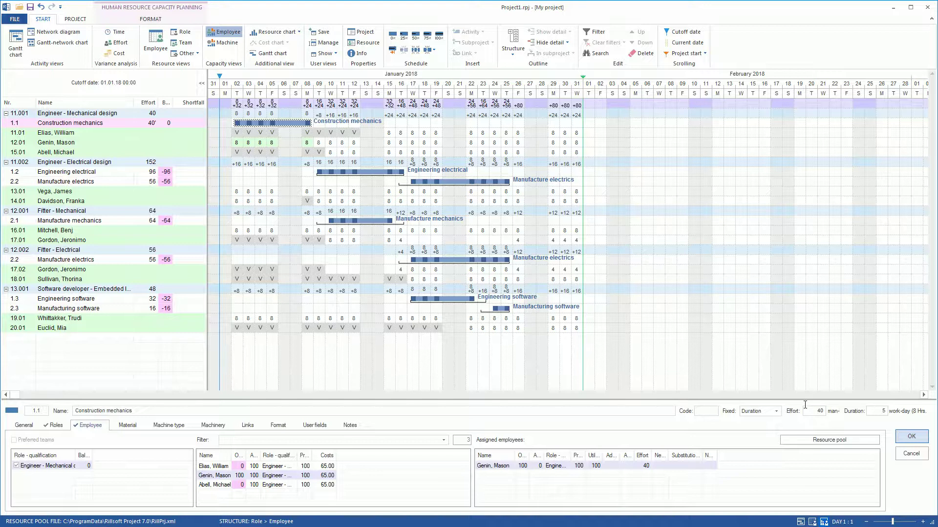
- Assign employees 13.01 and 14.01 to activity 1.2 Engineering electrical and accept the assignment
click(377, 173)
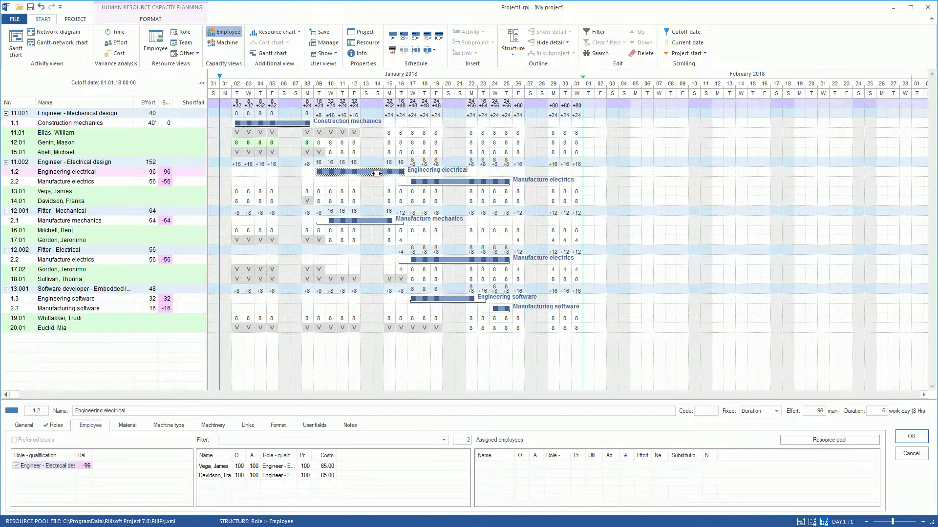
double_click(210, 466)
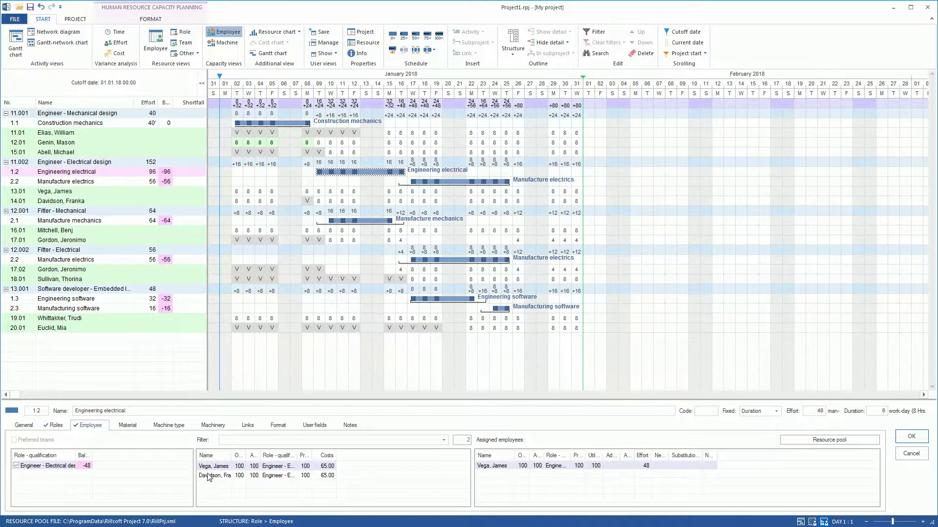
double_click(208, 477)
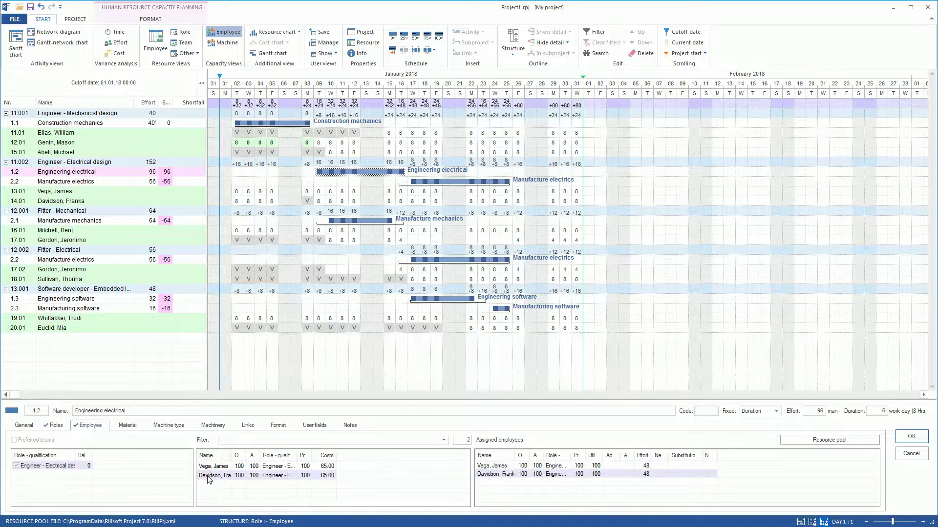
click(899, 439)
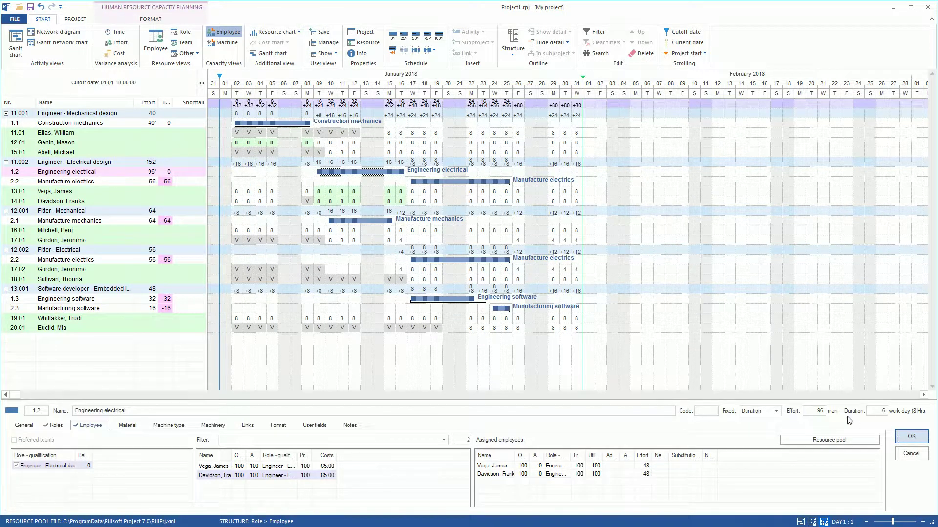
- Assign employee 13.01 as Engineer - Electrical design and employee 17.02 as Fitter - Electrical to activity 2.2 Manufacture electrics, and accept
click(486, 181)
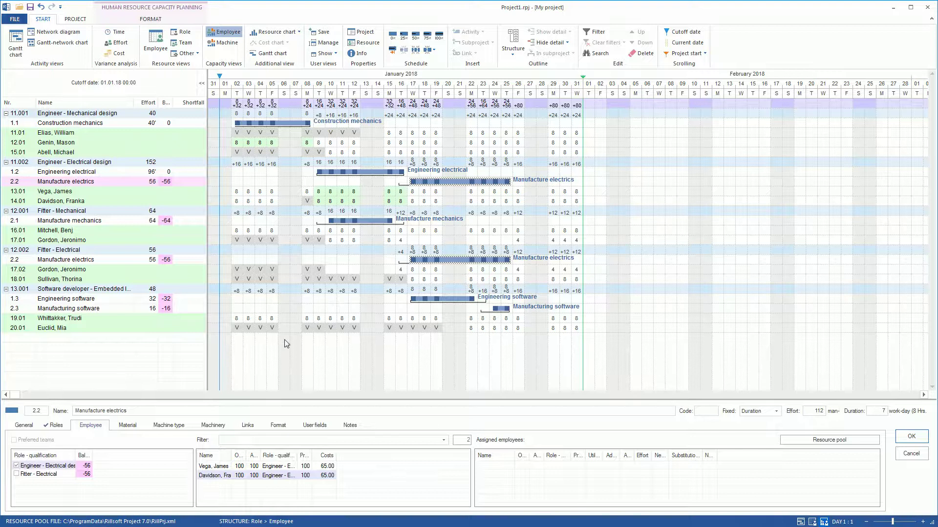
double_click(215, 466)
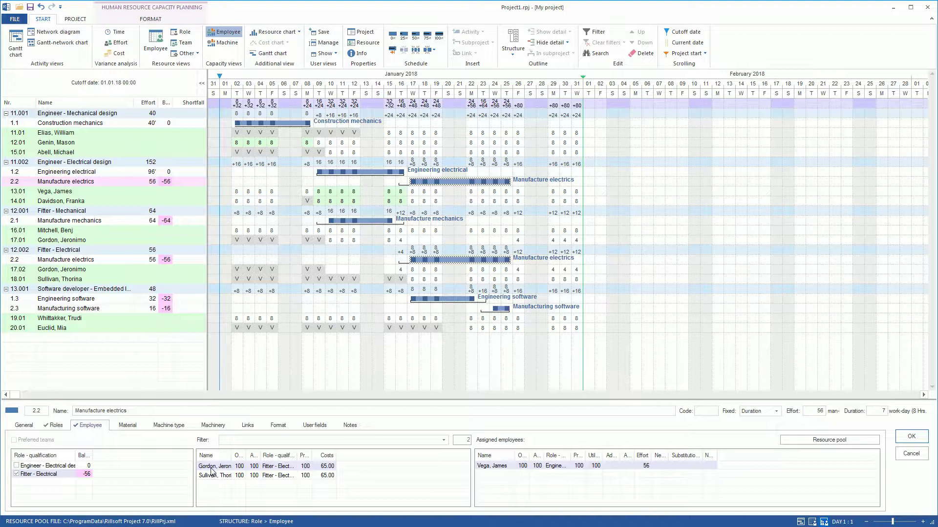
double_click(211, 466)
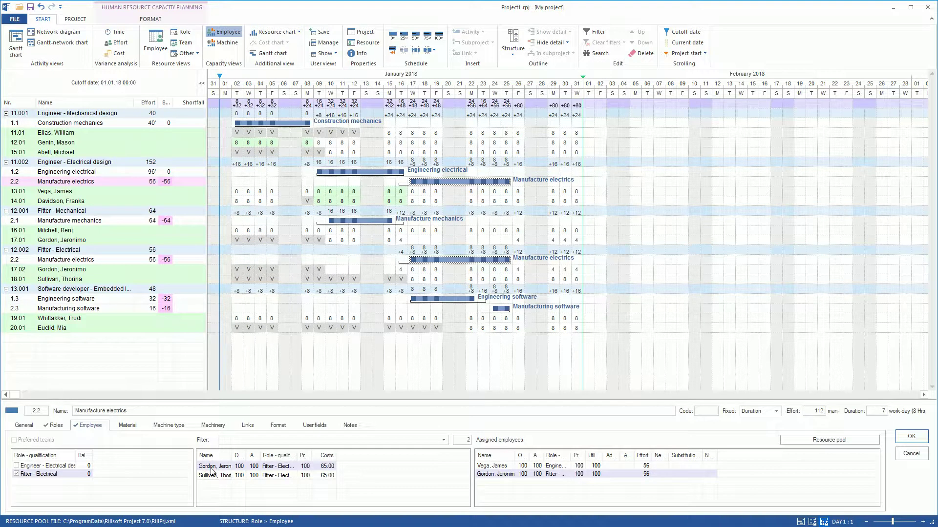
click(903, 437)
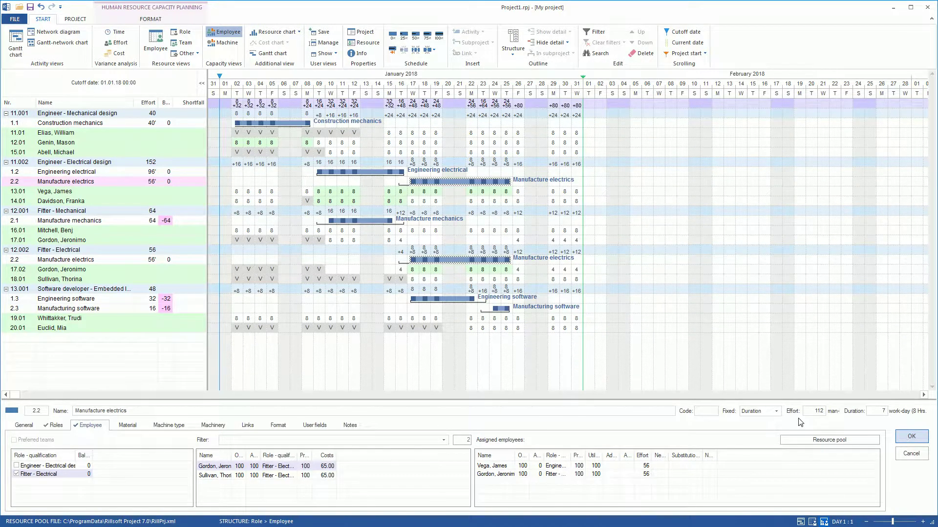
- Assign employees 16.01 and 17.01 to activity 2.1 Manufacture mechanics and accept the assignment
click(379, 222)
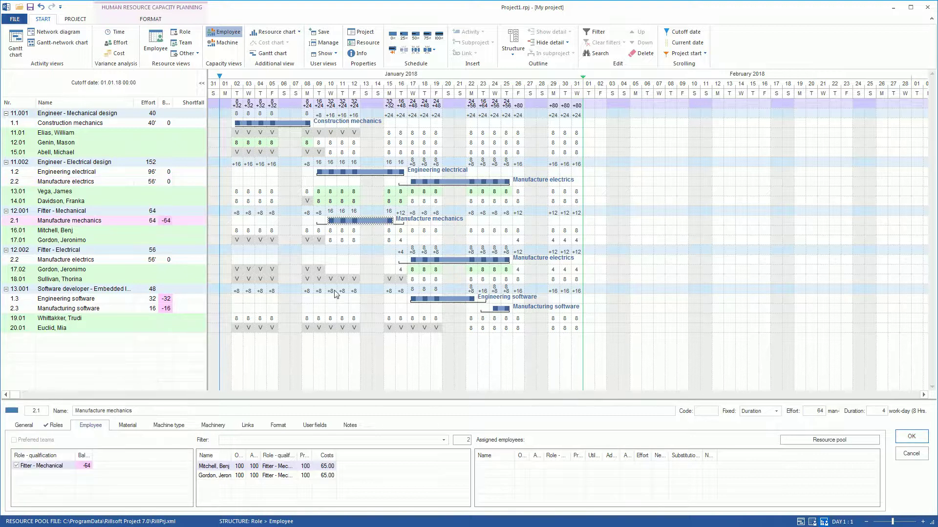
double_click(221, 467)
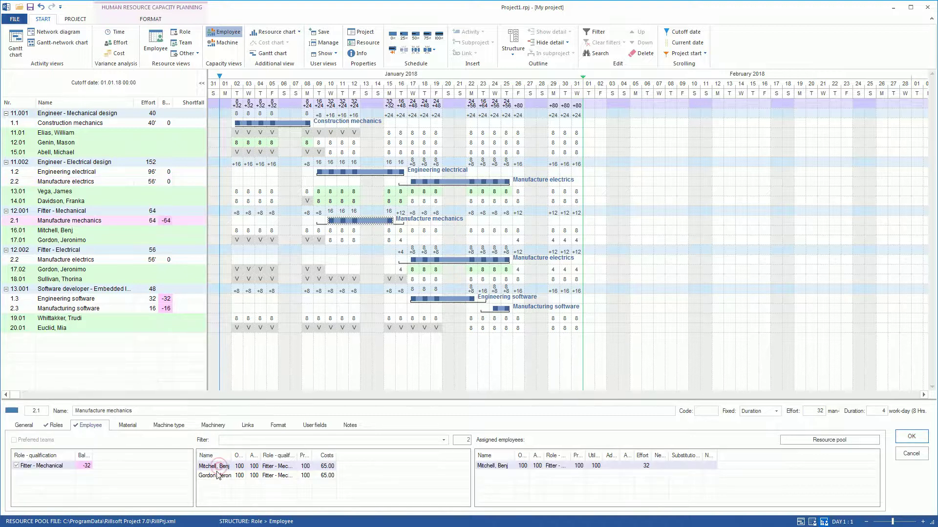
double_click(217, 477)
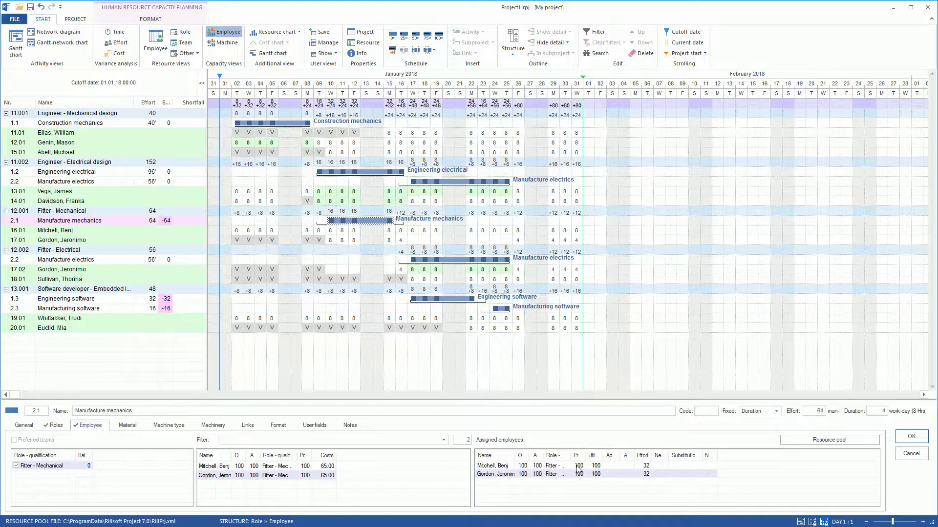
click(903, 437)
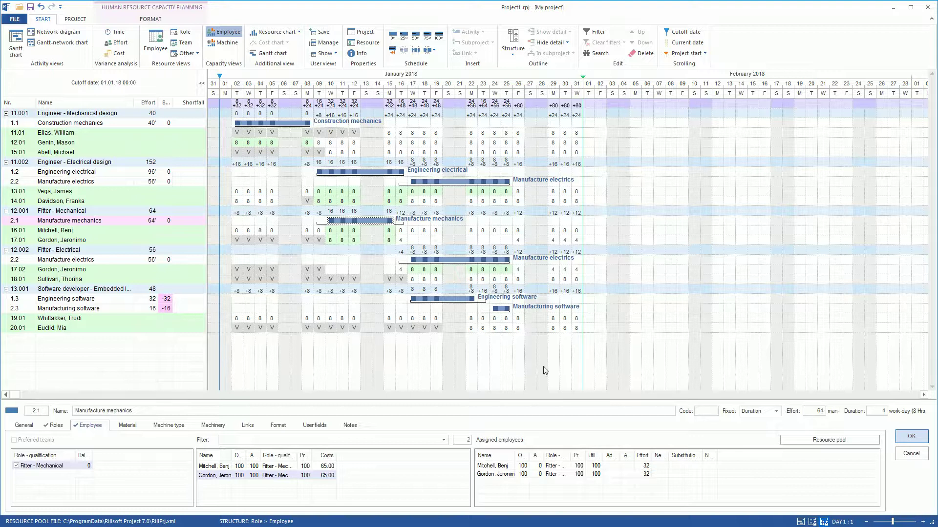
- Switch to the Gantt chart view and add the Balance column to the activity table
click(16, 48)
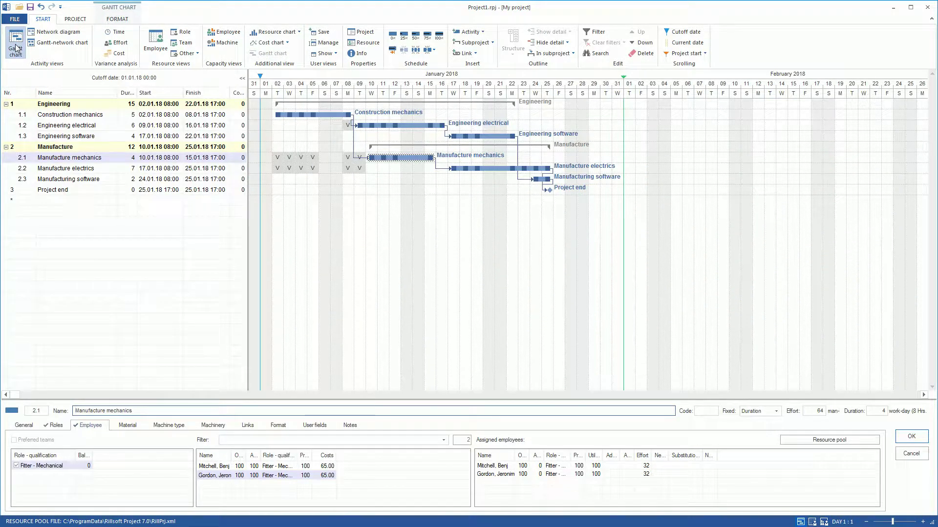
right_click(201, 89)
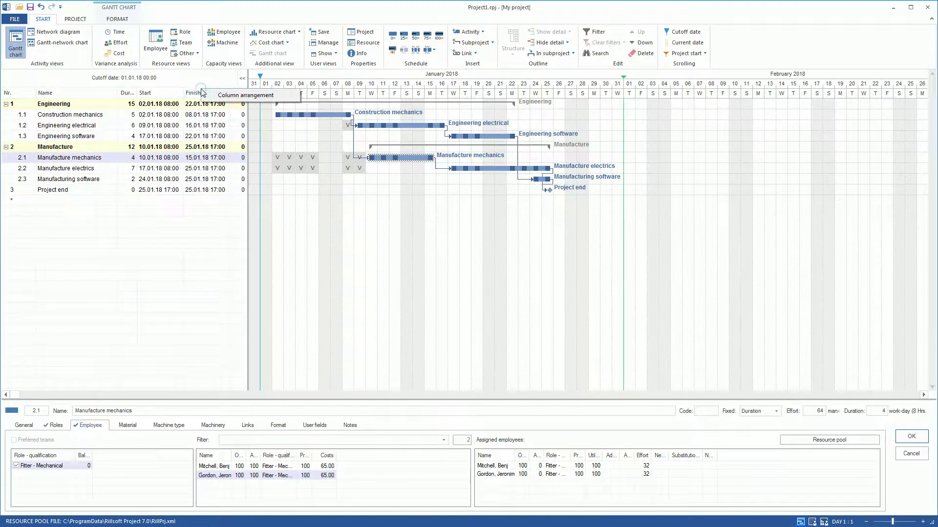
click(218, 94)
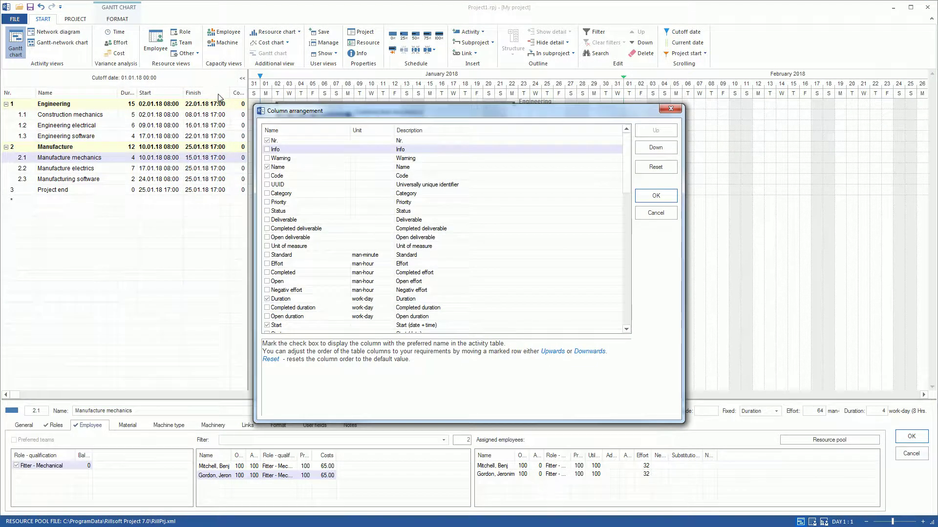
click(626, 267)
click(626, 268)
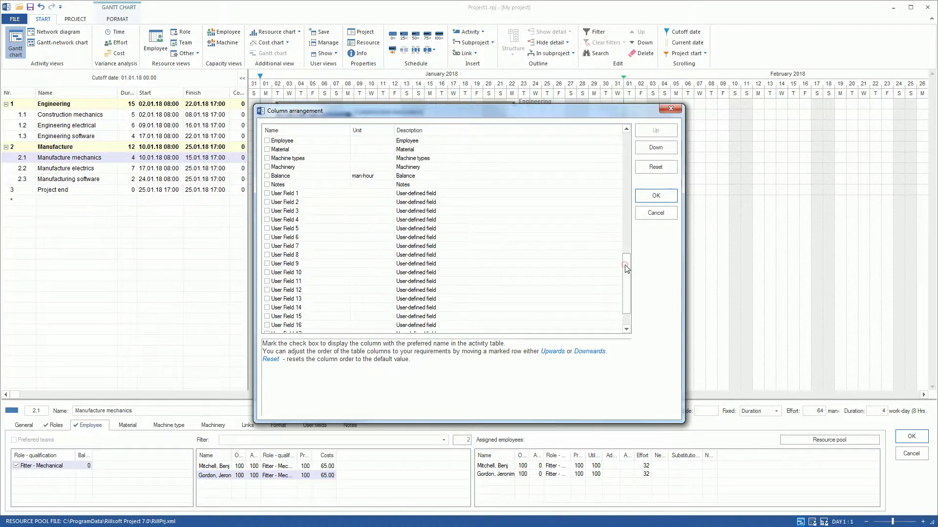
click(266, 177)
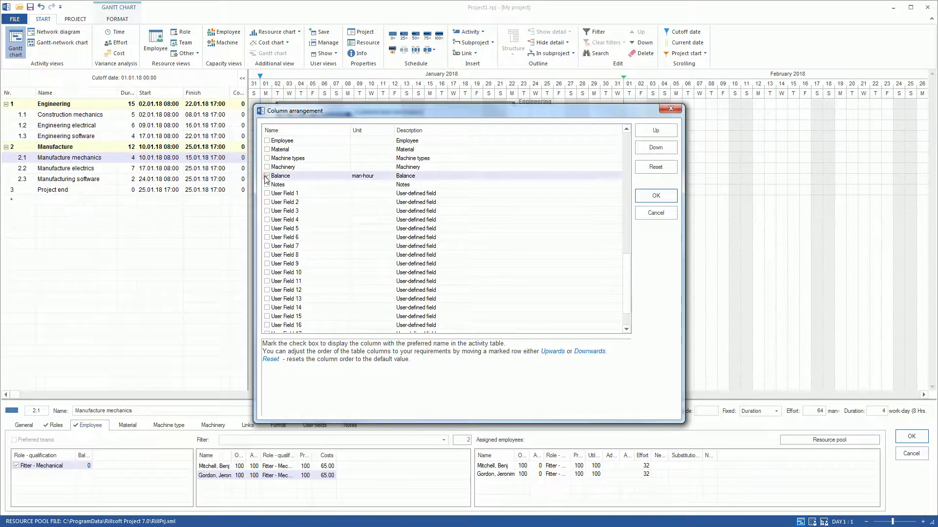
click(655, 196)
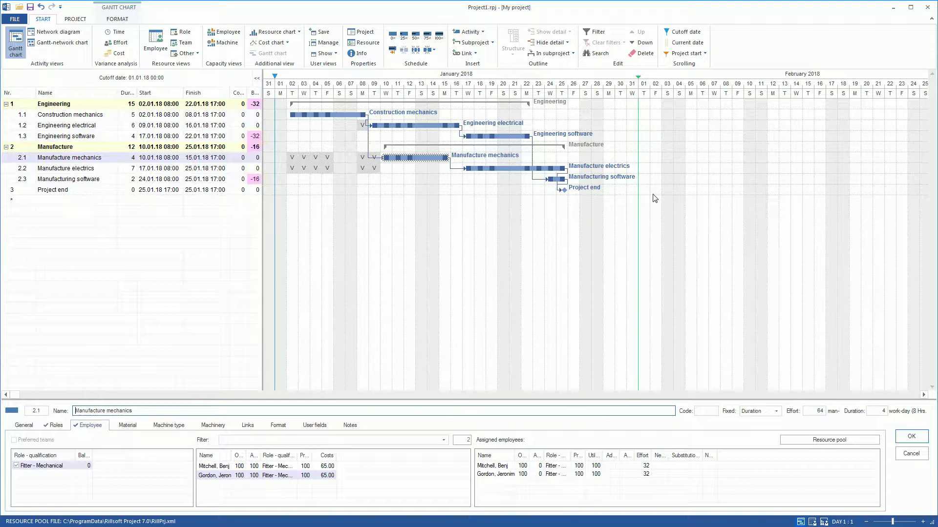
- Assign employee 19.01 to activities 1.3 Engineering software and 2.3 Manufacturing software, accepting each assignment
click(221, 137)
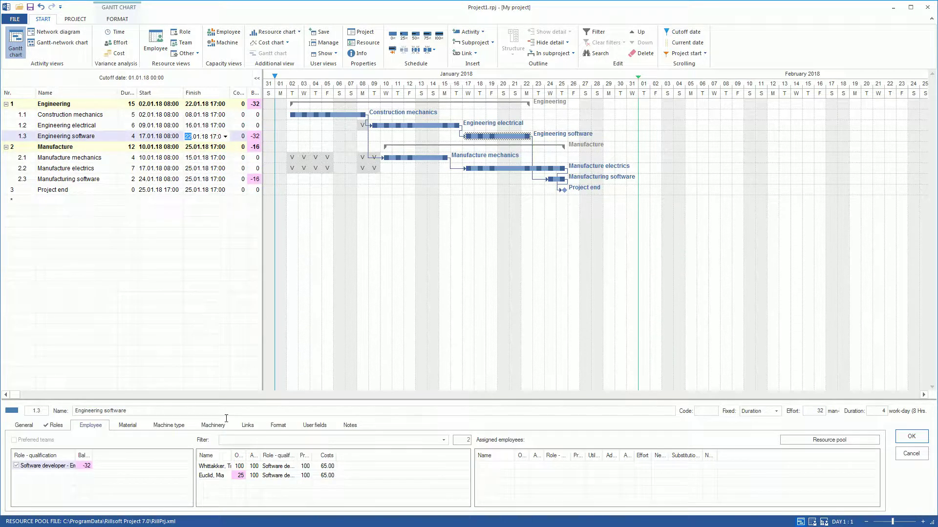
double_click(214, 466)
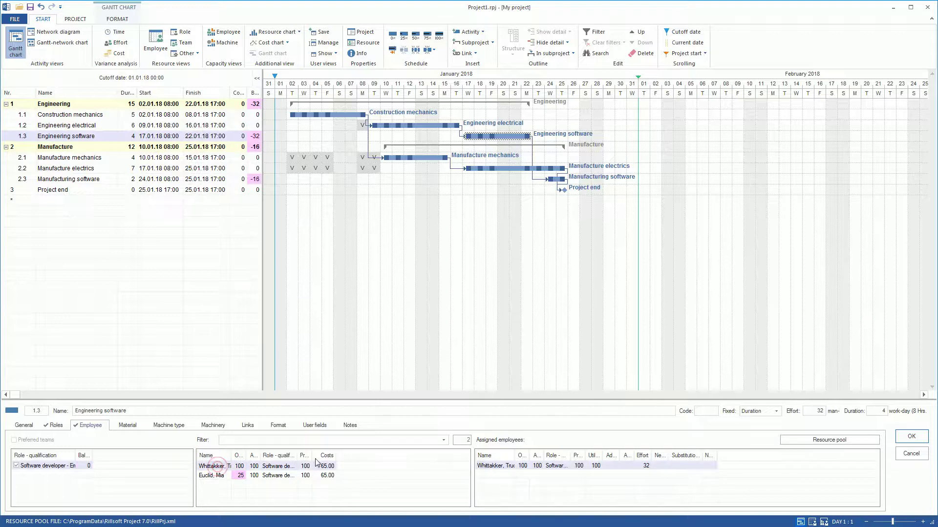
click(908, 438)
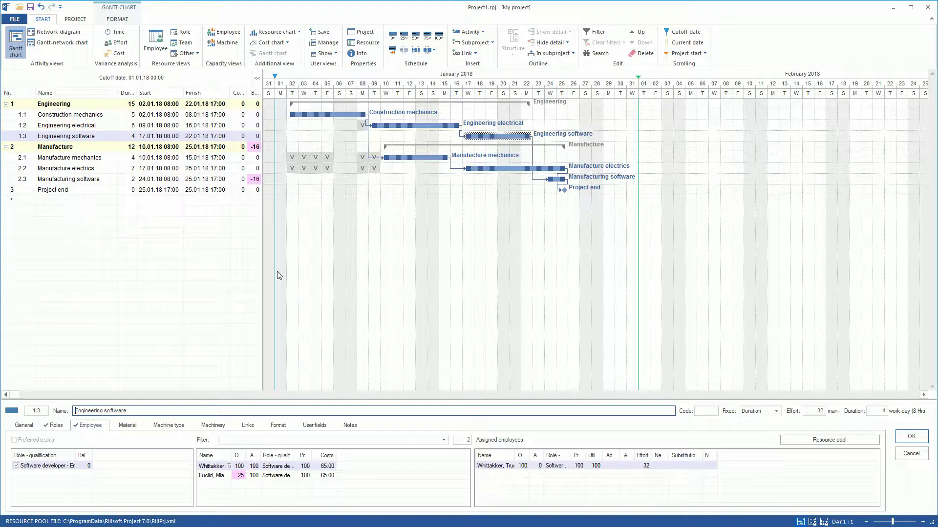
click(208, 179)
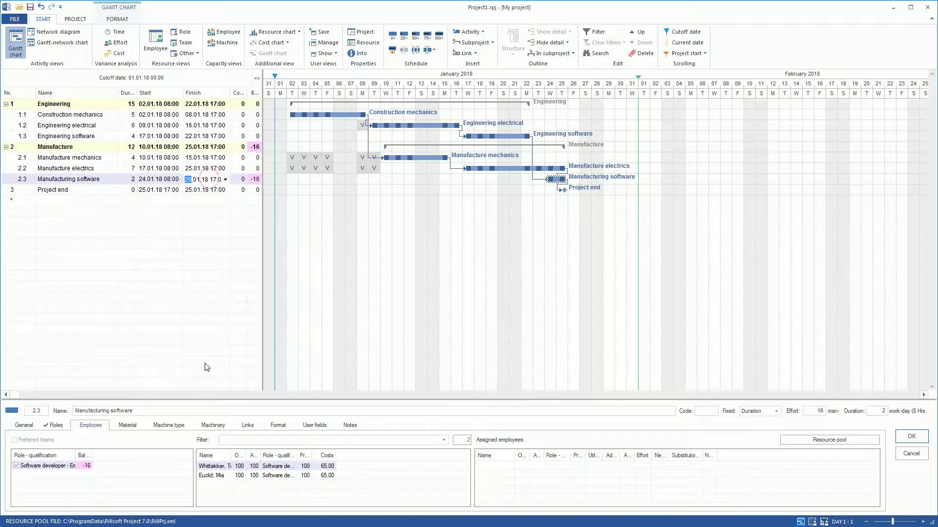
double_click(220, 465)
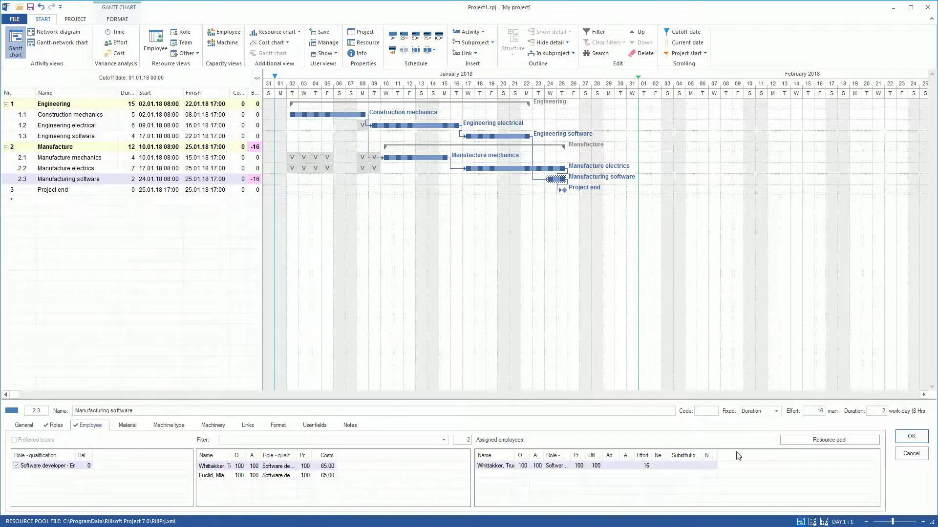
click(909, 438)
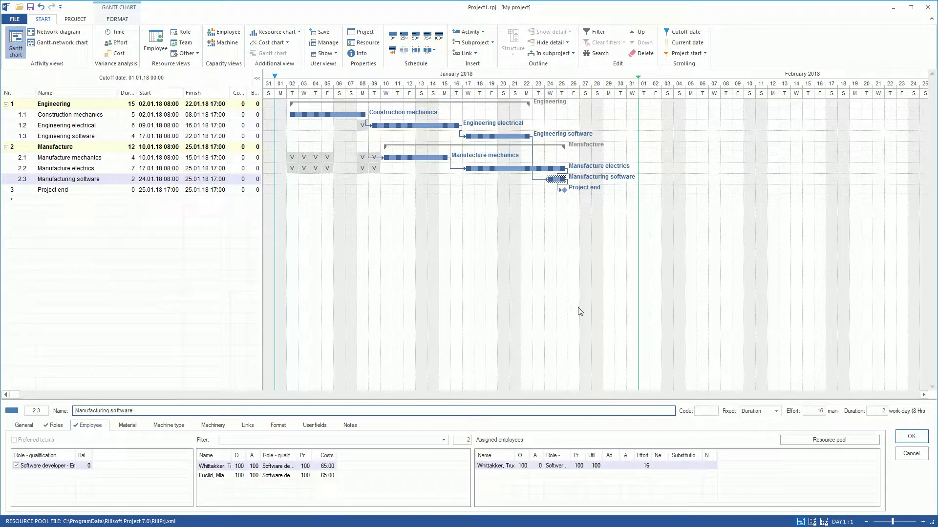
- In the employee usage view, show the activities under every employee and add the Total cost column to the table
click(160, 48)
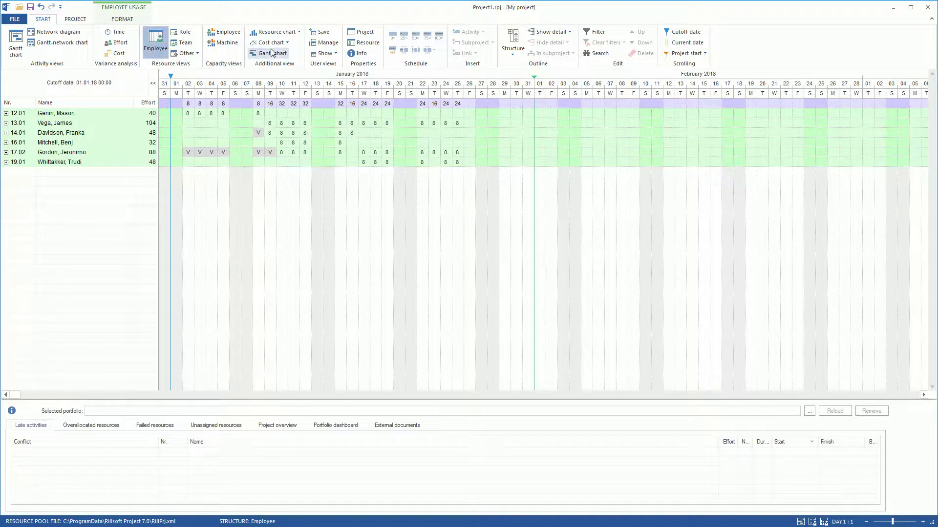
click(542, 33)
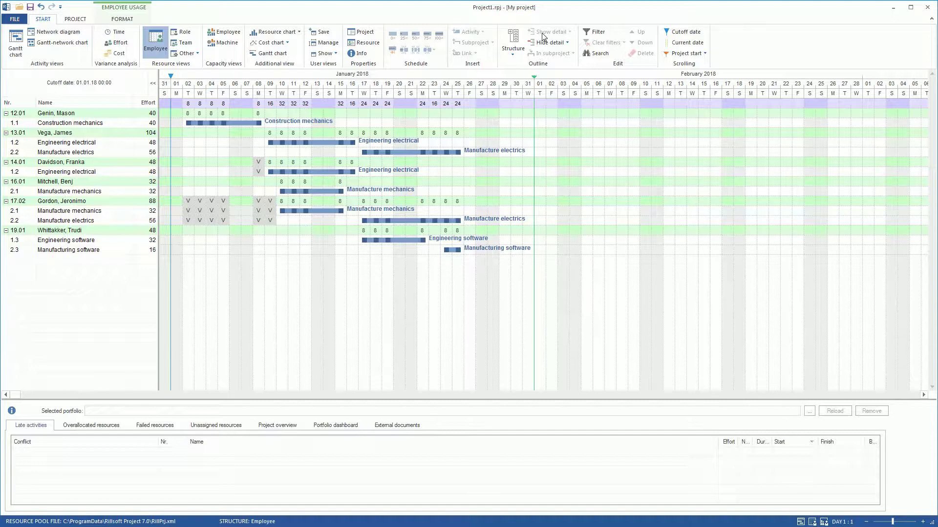
right_click(104, 103)
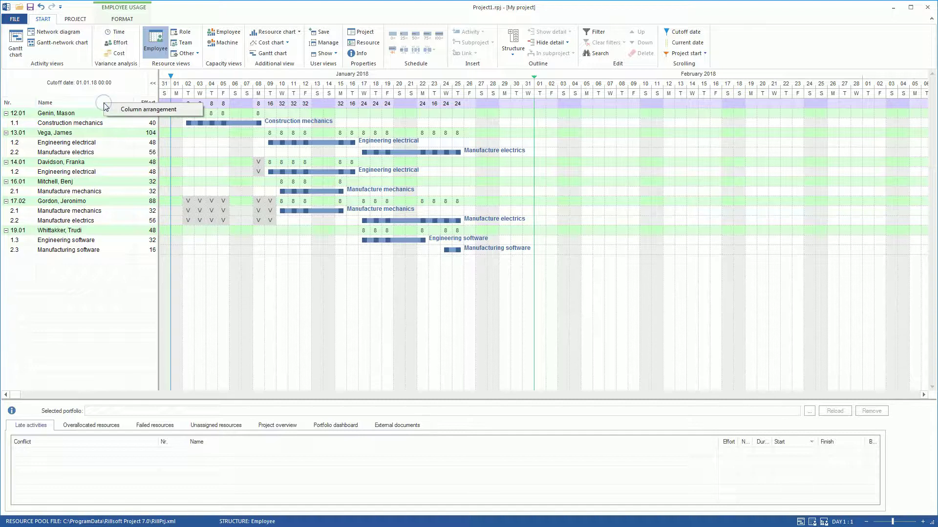
click(127, 110)
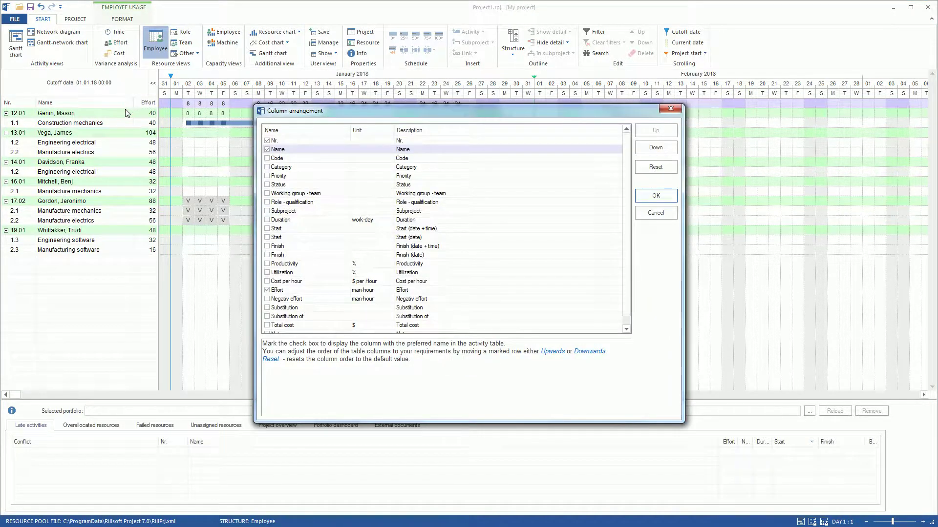
click(626, 323)
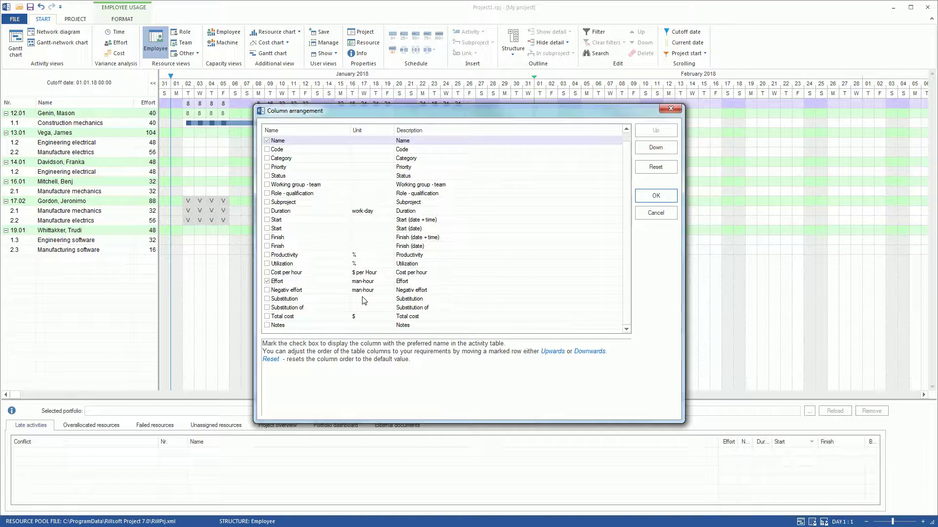
click(267, 317)
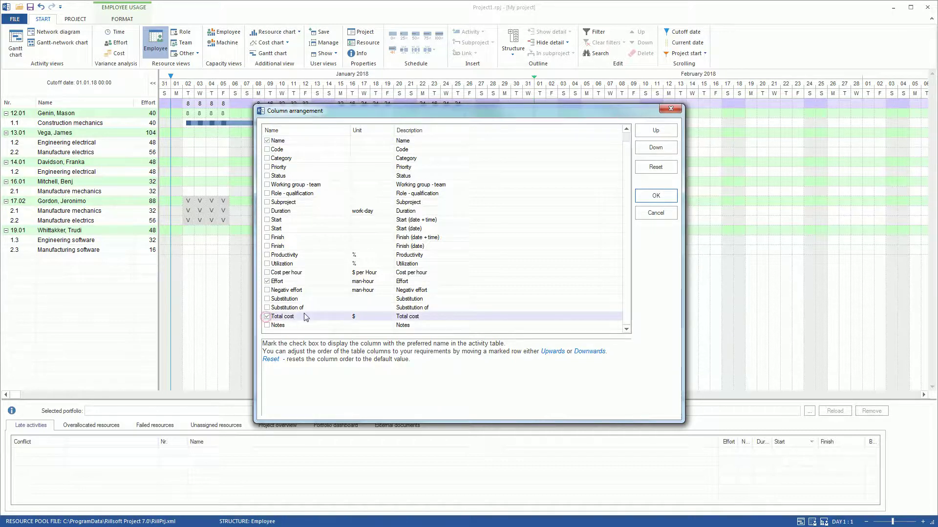
click(656, 196)
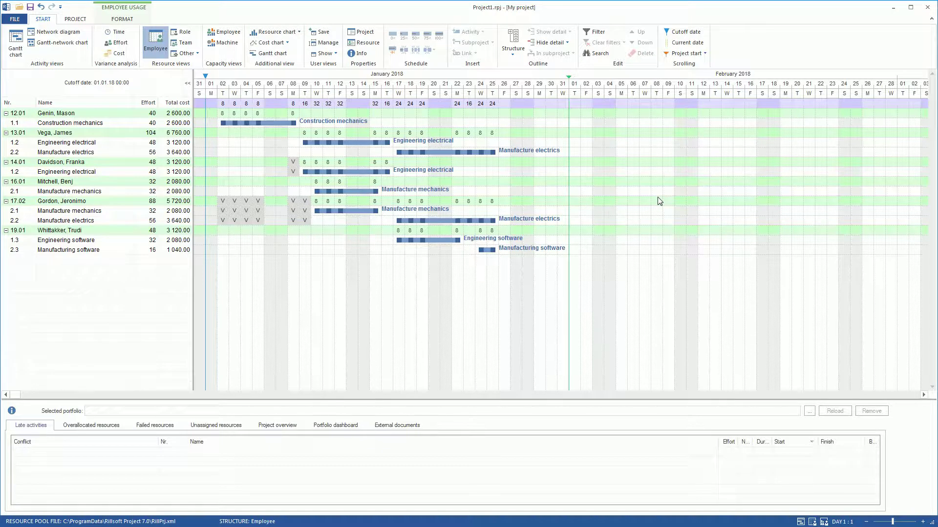
- Restructure the employee usage view by Role > Employee and expand all levels down to the individual activities
click(512, 51)
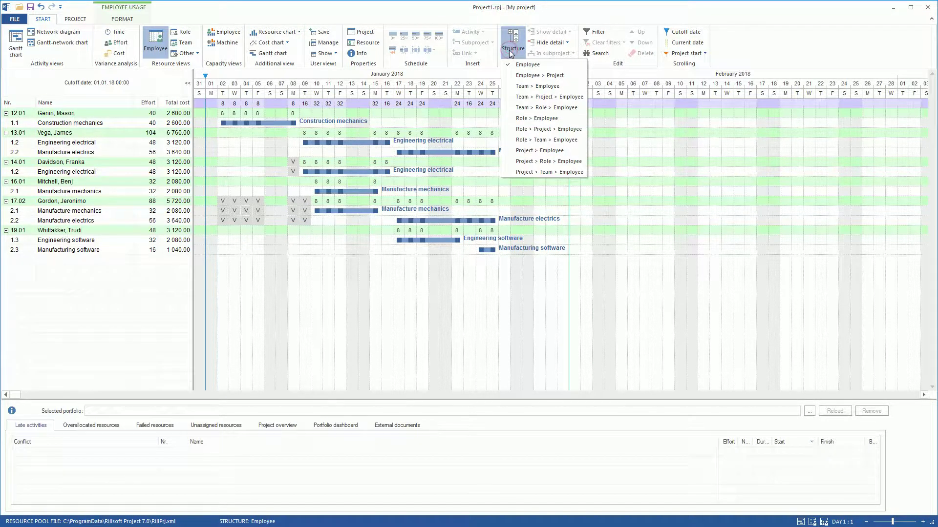
click(531, 121)
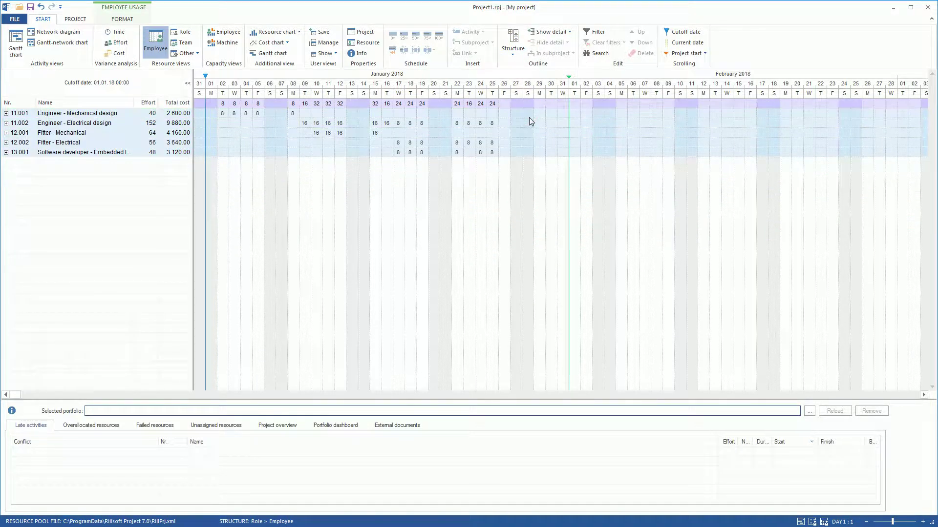
click(558, 33)
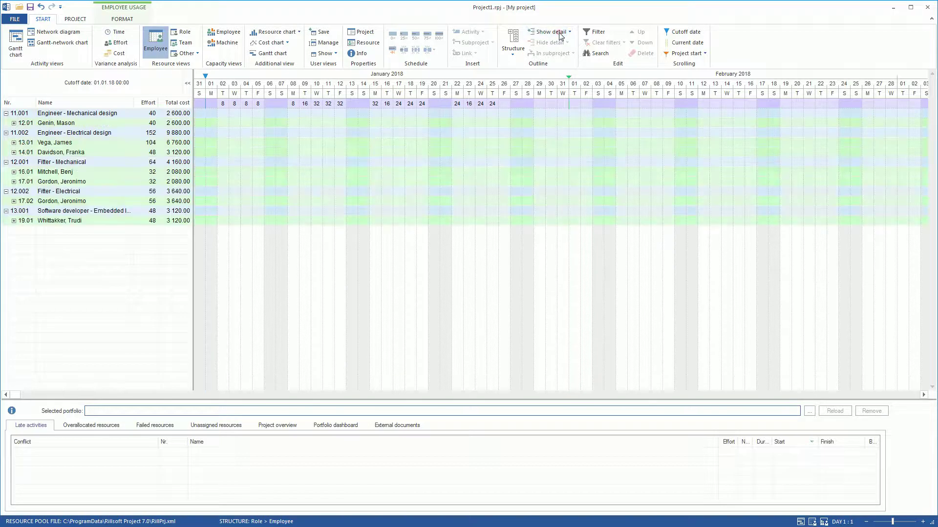
click(559, 33)
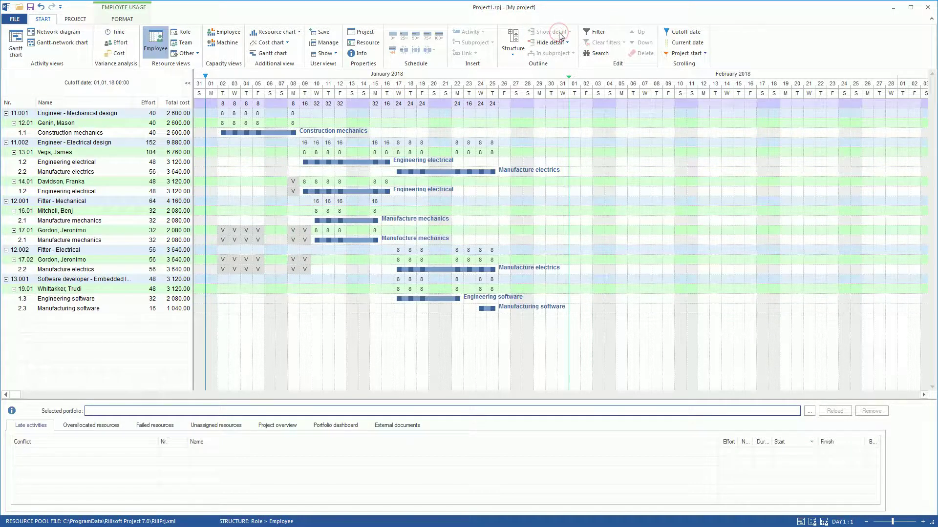